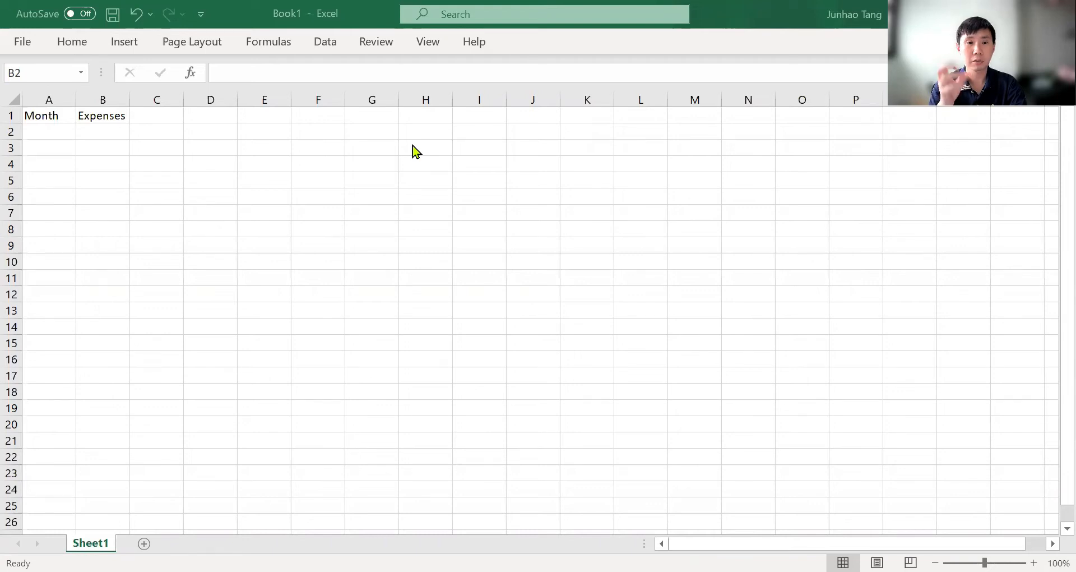
Step: Keep the formula commands permanently displayed above the sheet and look through the available AutoSum functions
{"action": "left_click", "coordinate": [280, 46]}
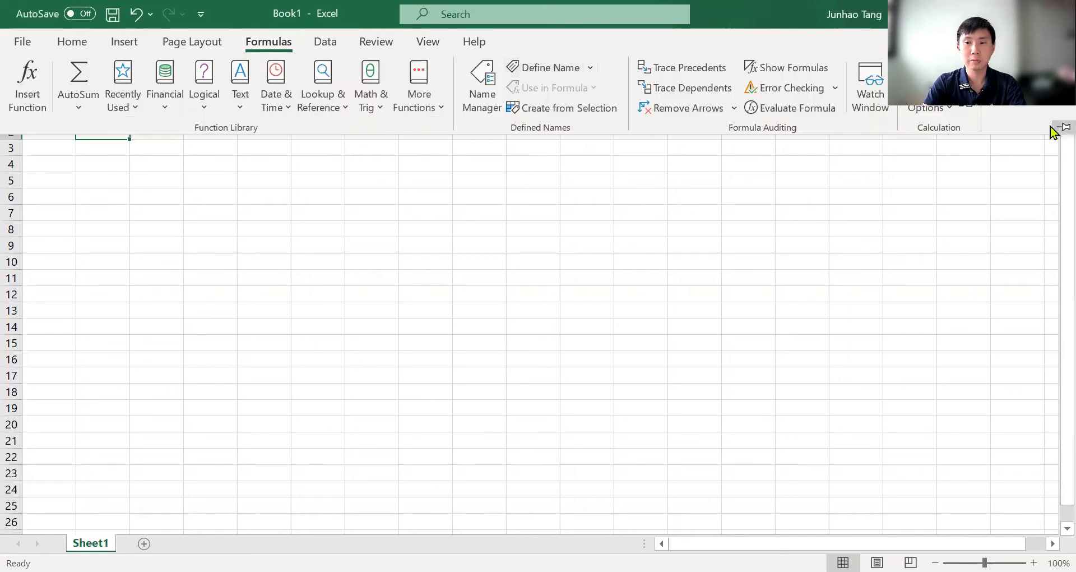
{"action": "left_click", "coordinate": [1054, 129]}
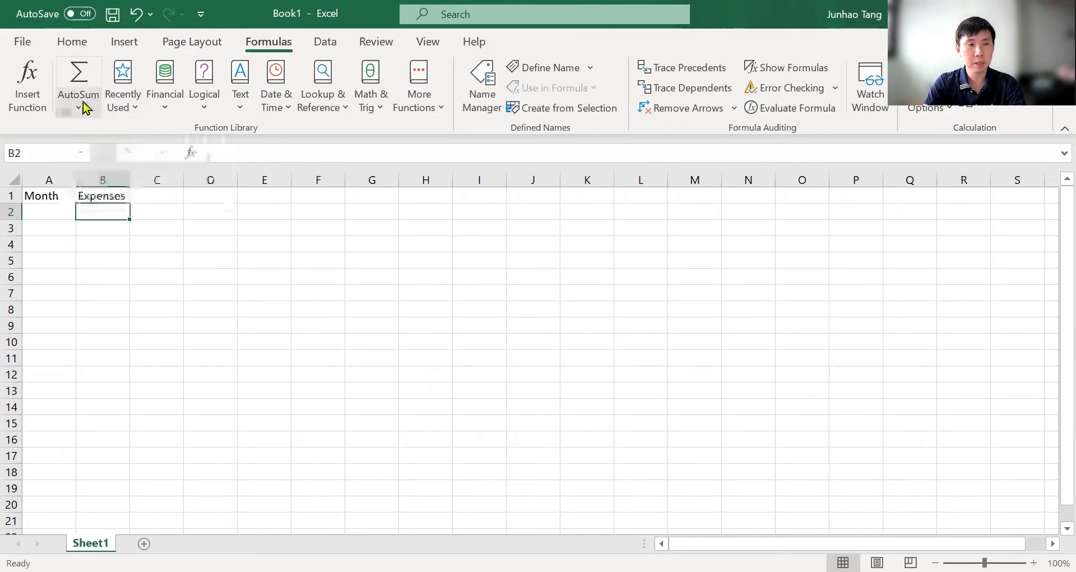
{"action": "left_click", "coordinate": [84, 107]}
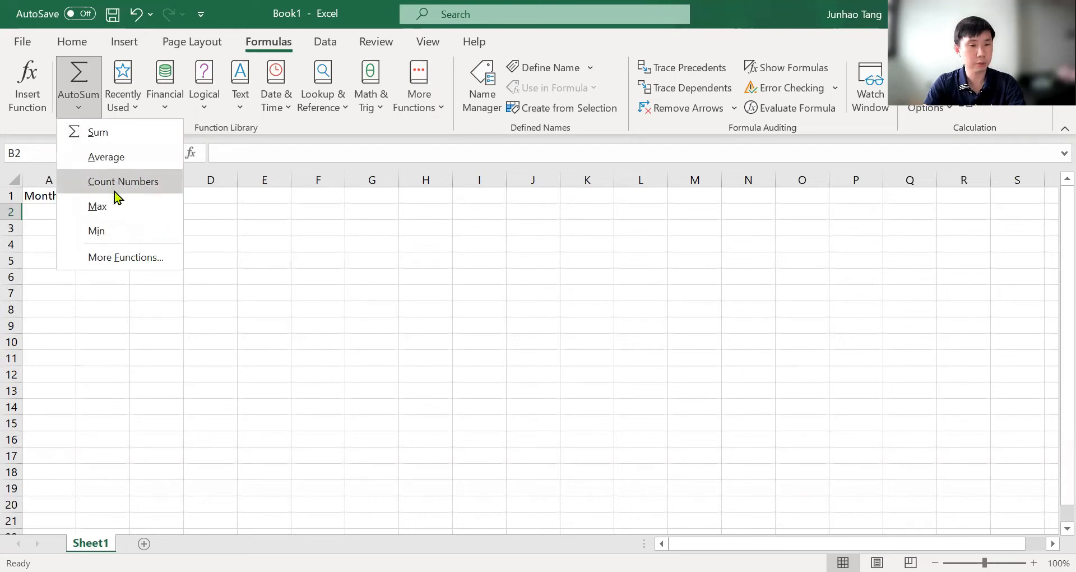
{"action": "left_click", "coordinate": [226, 237]}
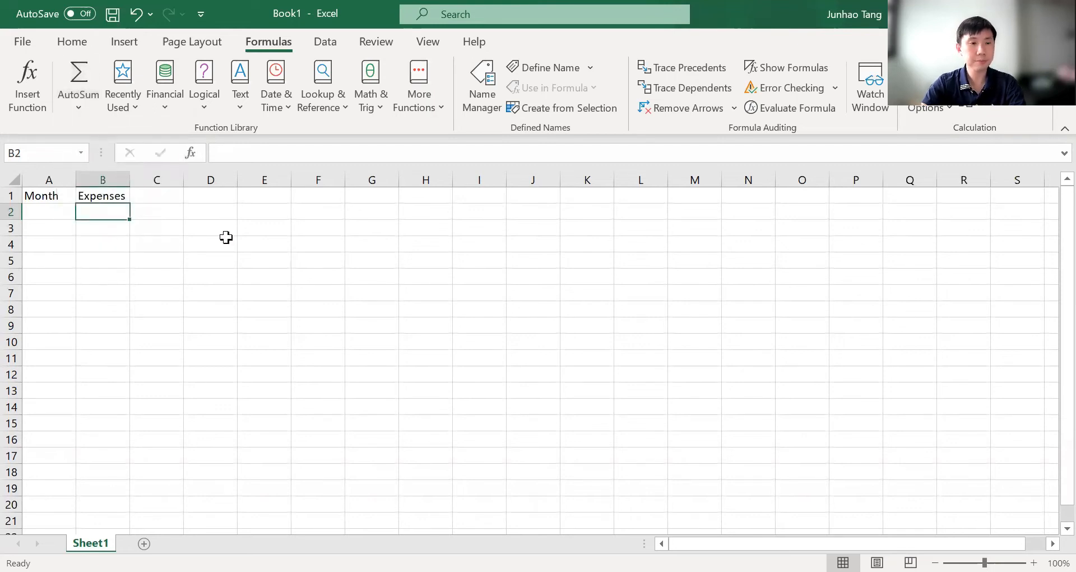
Step: Enter the month names Jan, Feb, Mar and Apr in cells A2 to A5 under the Month heading
{"action": "key", "text": "Left"}
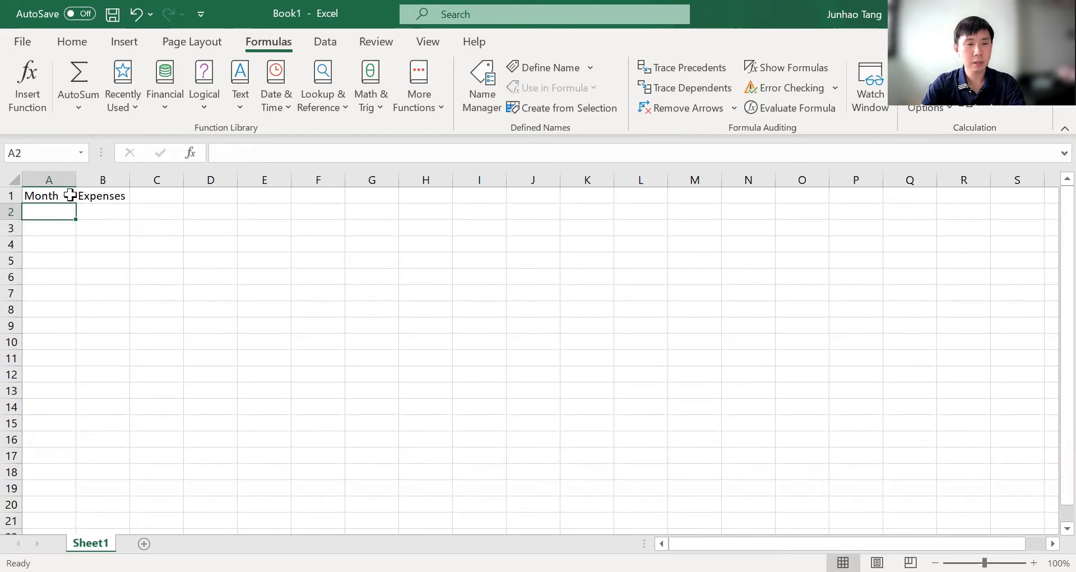
{"action": "type", "text": "Jan"}
{"action": "key", "text": "Return"}
{"action": "type", "text": "Feb"}
{"action": "key", "text": "Return"}
{"action": "key", "text": "Up"}
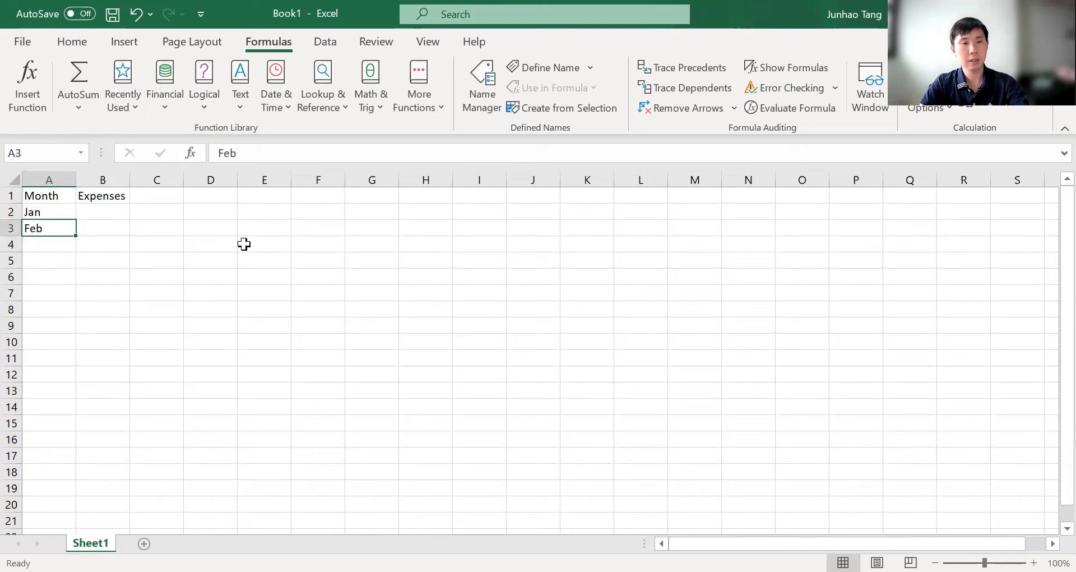
{"action": "key", "text": "Down"}
{"action": "type", "text": "Mar"}
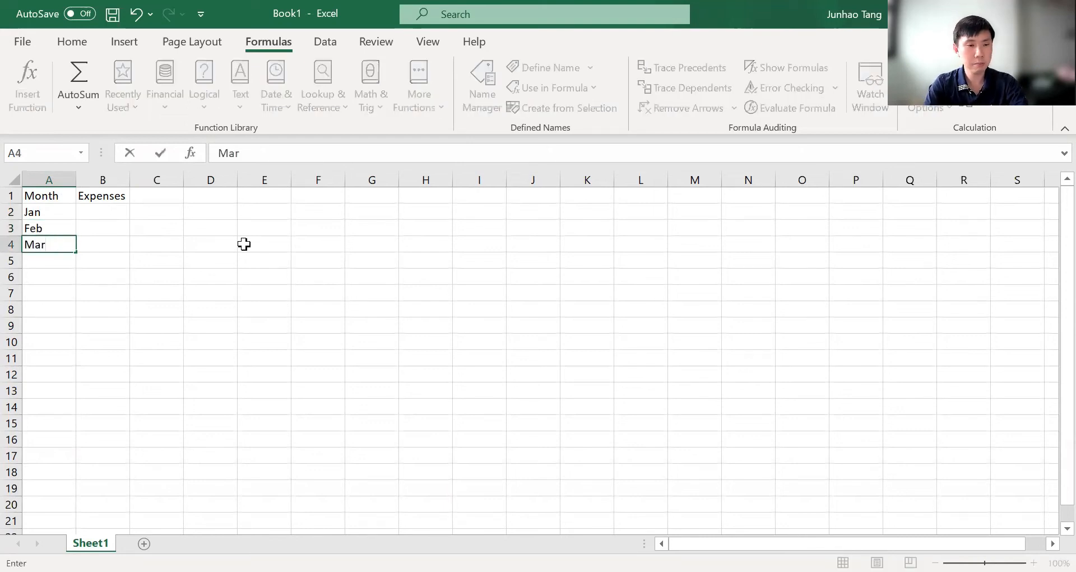
{"action": "key", "text": "Return"}
{"action": "type", "text": "Apr"}
{"action": "key", "text": "Return"}
Step: Extend the month series from A2:A5 down to Dec in cell A13
{"action": "key", "text": "Up"}
{"action": "key", "text": "Up"}
{"action": "key", "text": "Up"}
{"action": "key", "text": "Up"}
{"action": "key", "text": "shift+Down"}
{"action": "key", "text": "shift+Down"}
{"action": "key", "text": "shift+Down"}
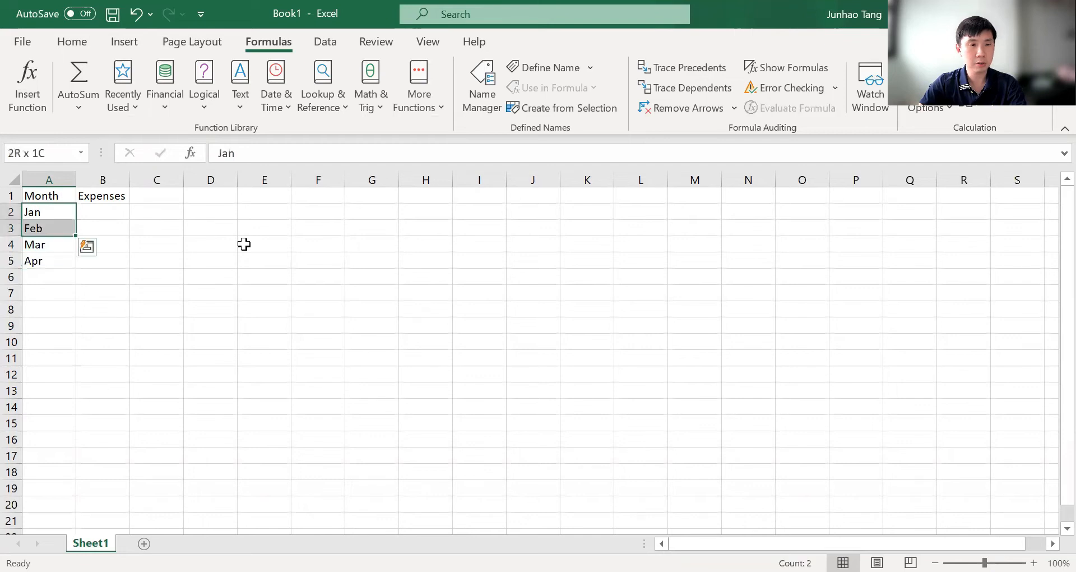
{"action": "left_click_drag", "start_coordinate": [76, 267], "coordinate": [69, 397]}
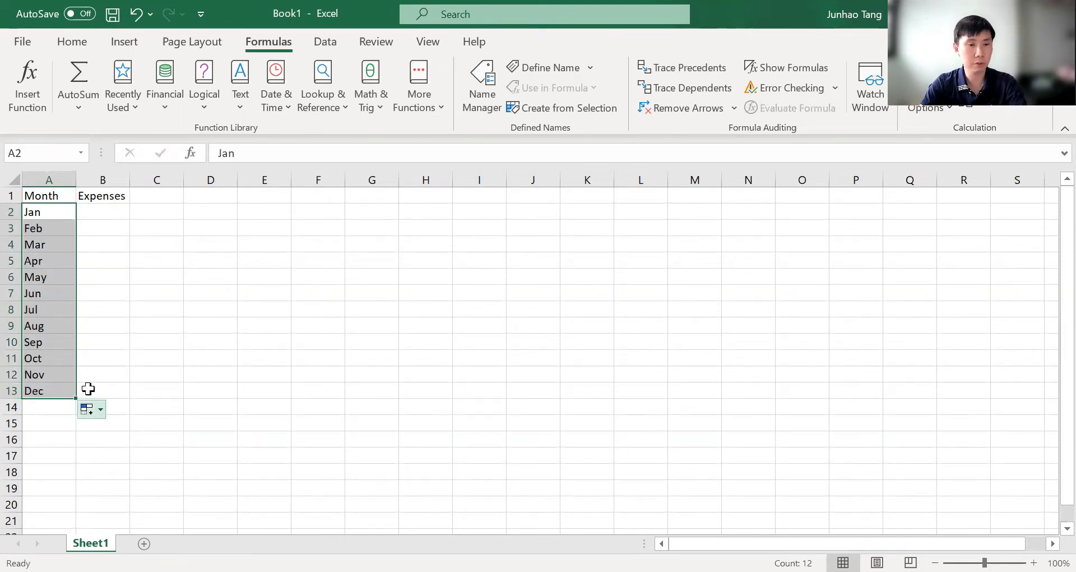
Step: Enter 1000 as January's expense in B2 and the formula =B2+100 for February in B3
{"action": "left_click", "coordinate": [120, 214]}
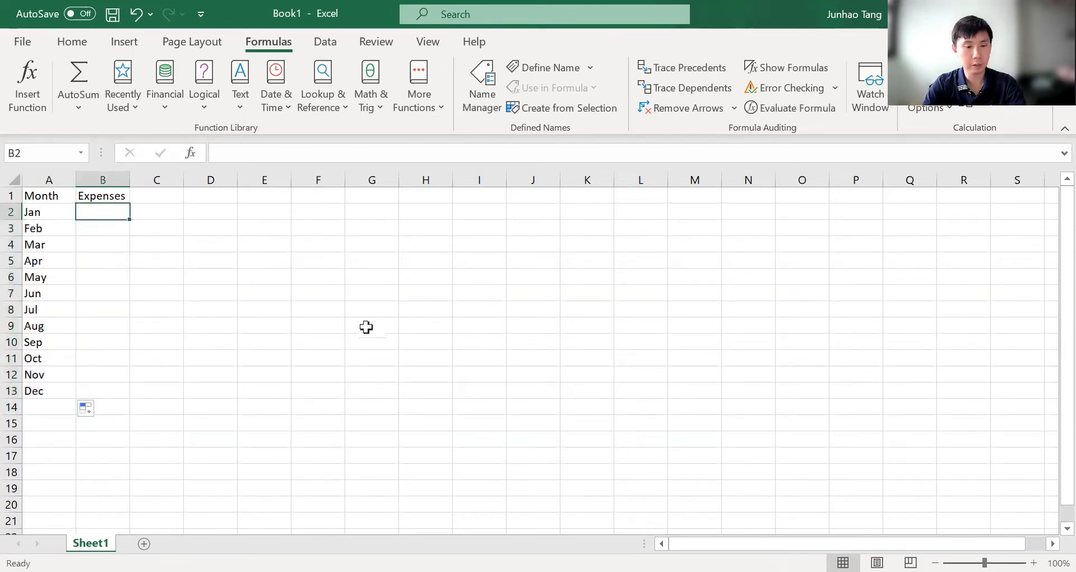
{"action": "type", "text": "1000"}
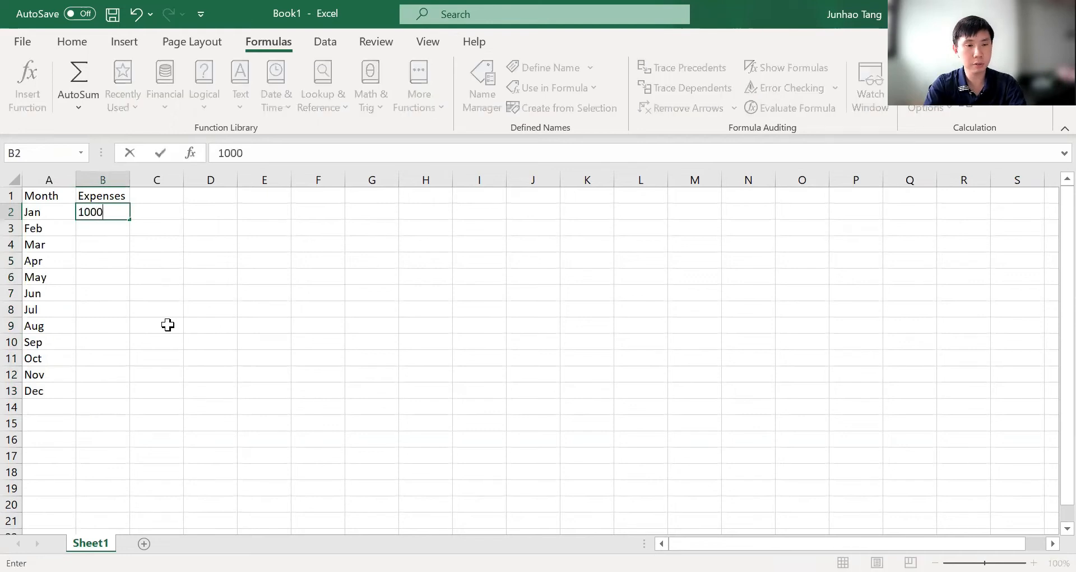
{"action": "key", "text": "Return"}
{"action": "type", "text": "="}
{"action": "key", "text": "Up"}
{"action": "type", "text": "+"}
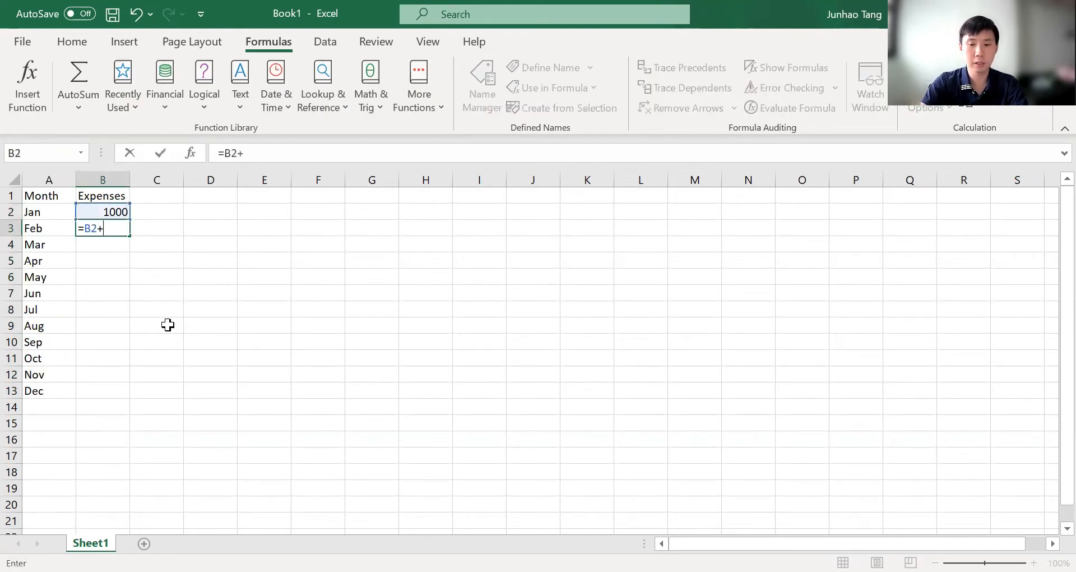
{"action": "type", "text": "100"}
{"action": "key", "text": "Return"}
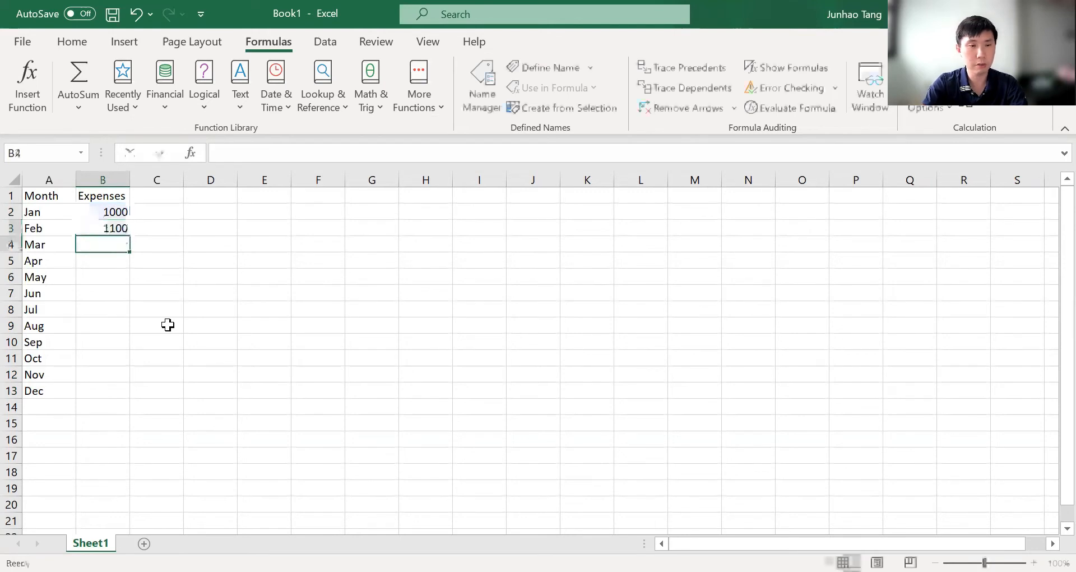
Step: Enter =B3+100 as March's expense in B4 and fill the formula down to December in B13
{"action": "type", "text": "="}
{"action": "key", "text": "Up"}
{"action": "type", "text": "+100"}
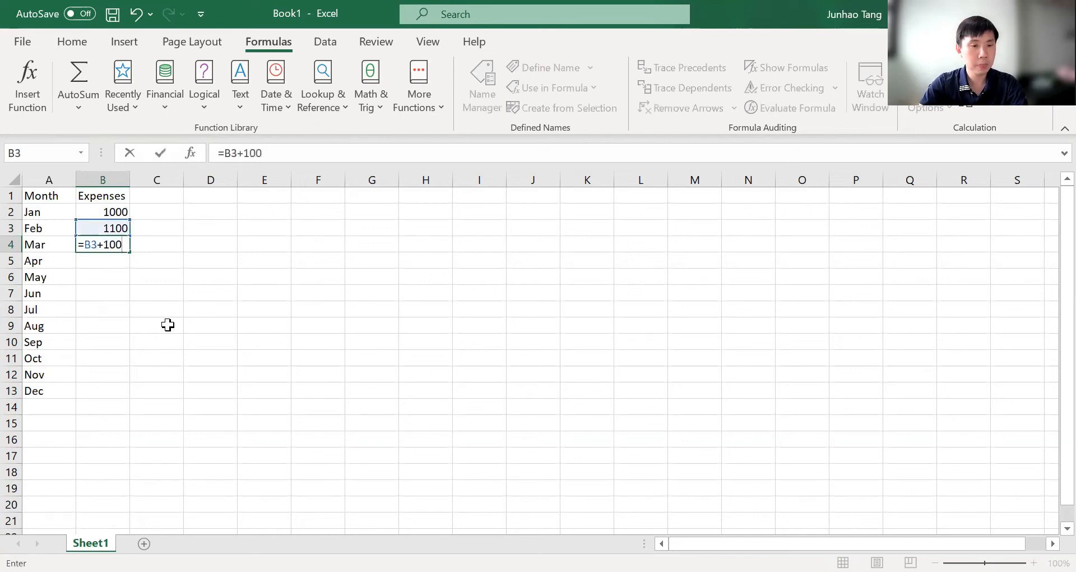
{"action": "key", "text": "Return"}
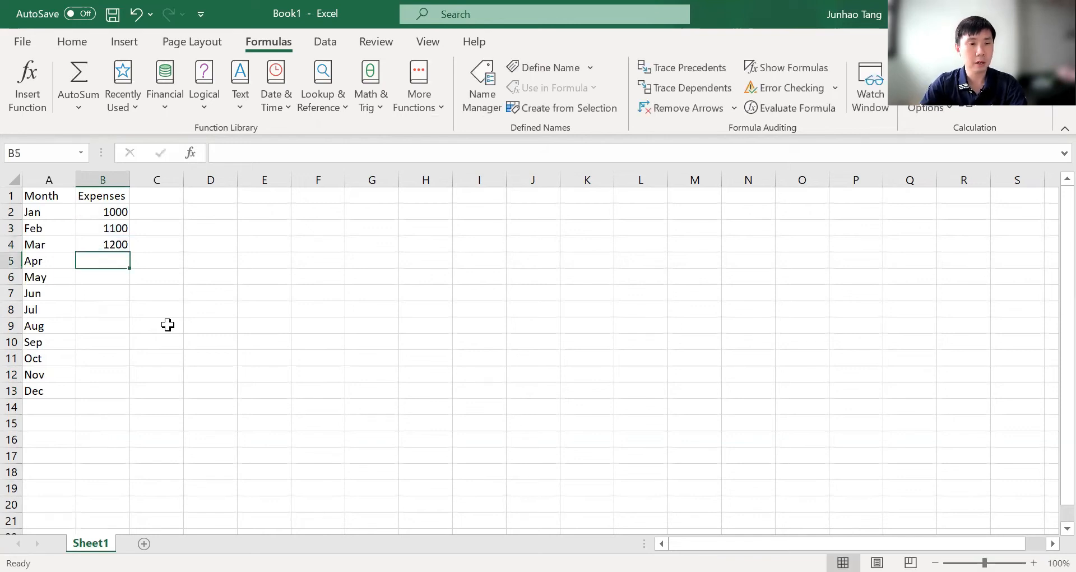
{"action": "key", "text": "Up"}
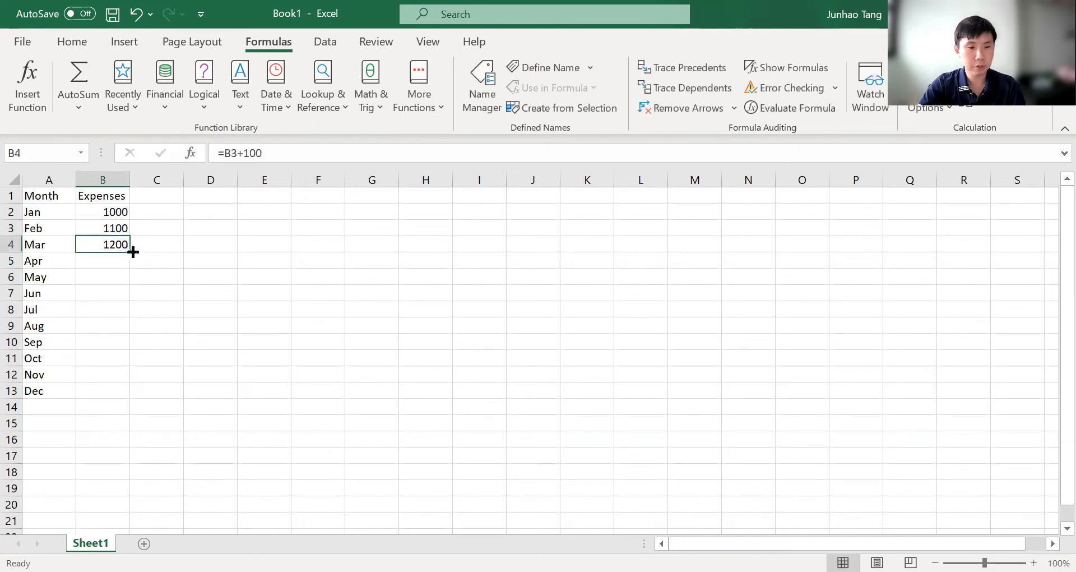
{"action": "left_click_drag", "start_coordinate": [131, 250], "coordinate": [122, 392]}
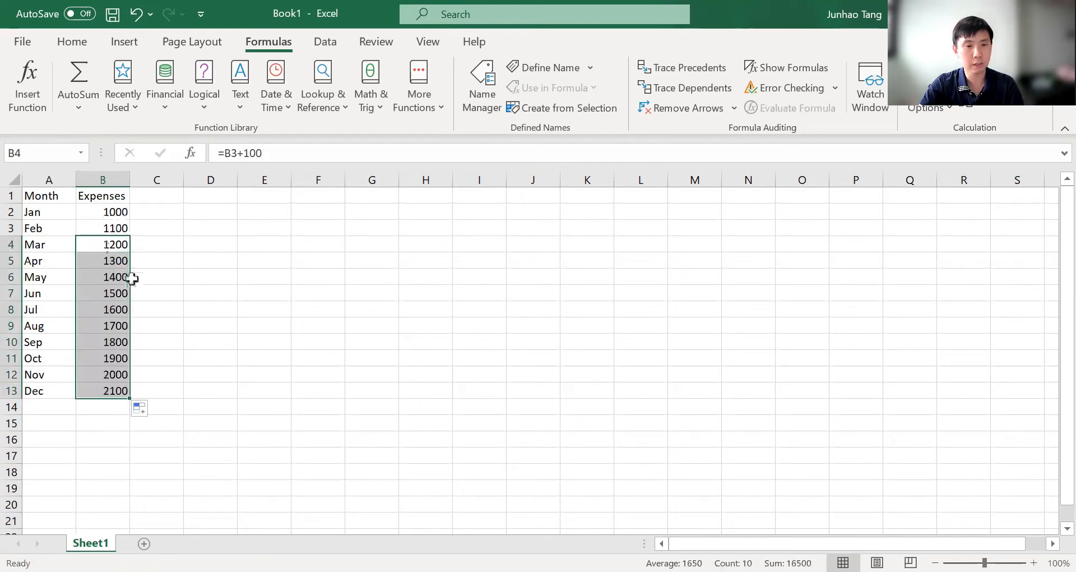
Step: Add the label Total in cell A14 below the month list
{"action": "left_click", "coordinate": [112, 371]}
{"action": "key", "text": "Left"}
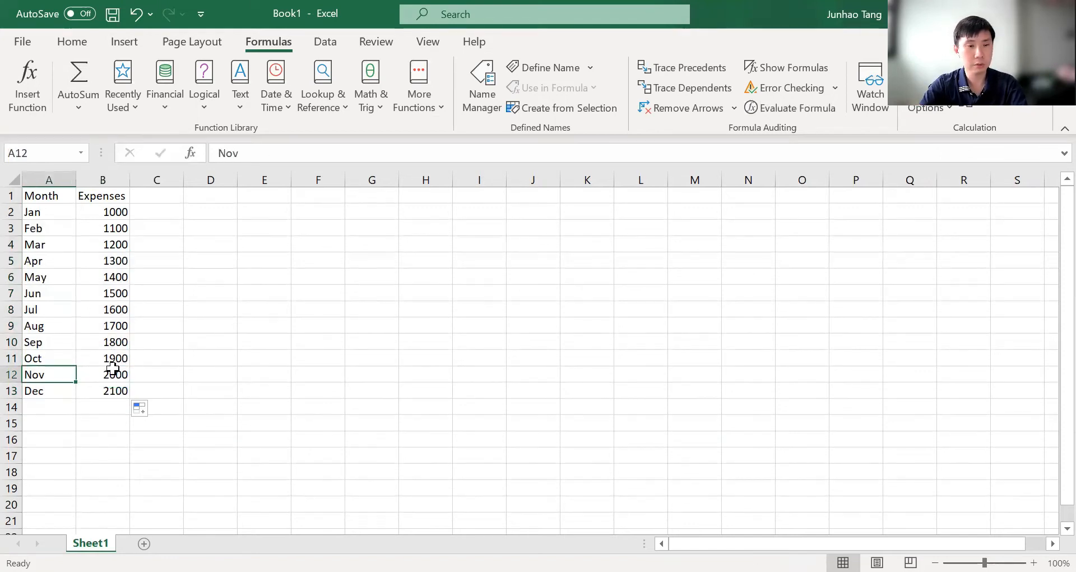
{"action": "left_click", "coordinate": [60, 402]}
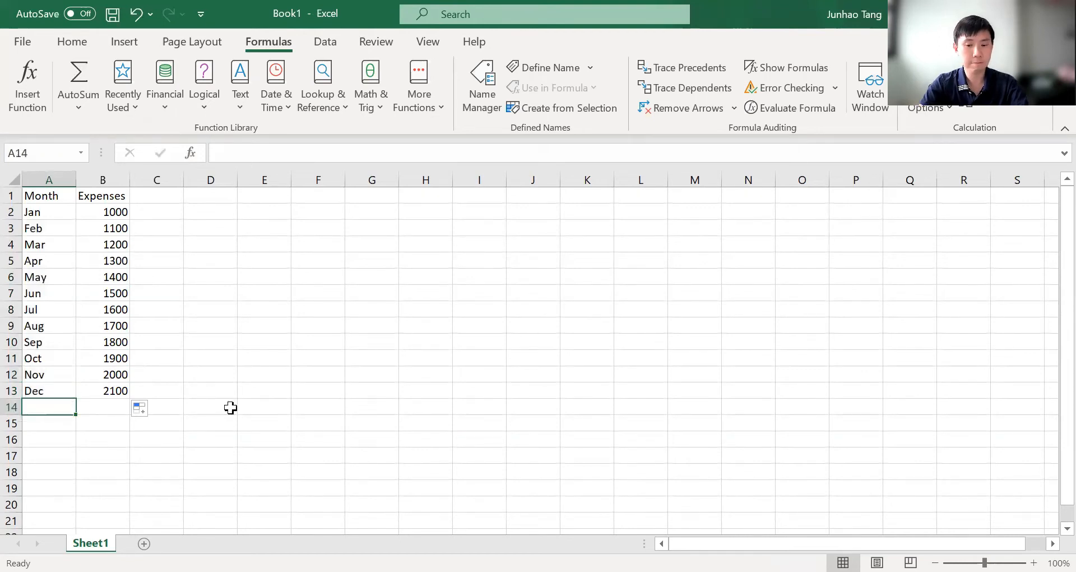
{"action": "type", "text": "Total"}
{"action": "key", "text": "Return"}
Step: Calculate the total of all monthly expenses in B14 with the formula =SUM(B2:B13)
{"action": "key", "text": "Up"}
{"action": "key", "text": "Right"}
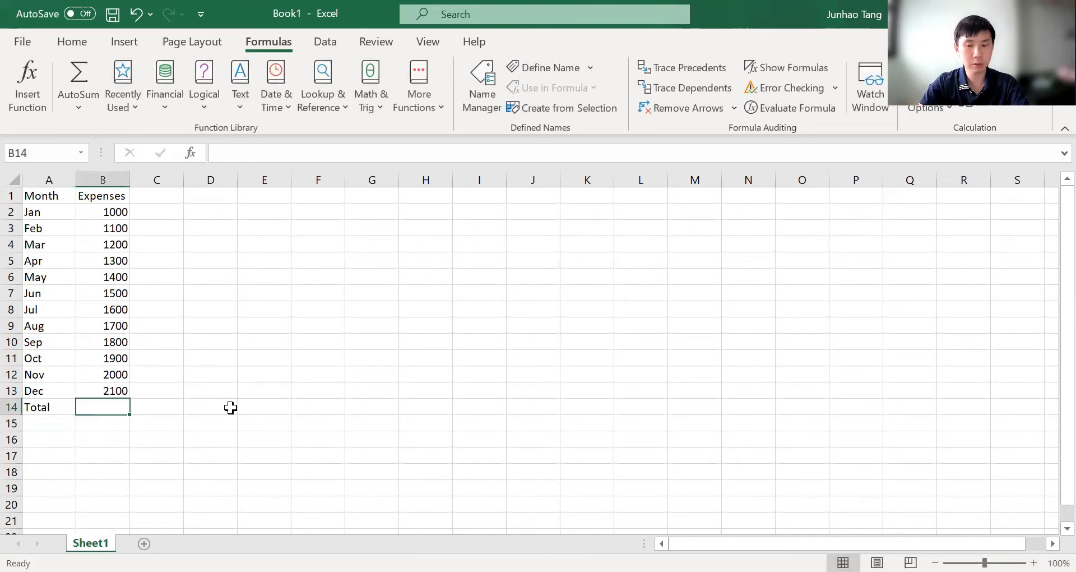
{"action": "type", "text": "="}
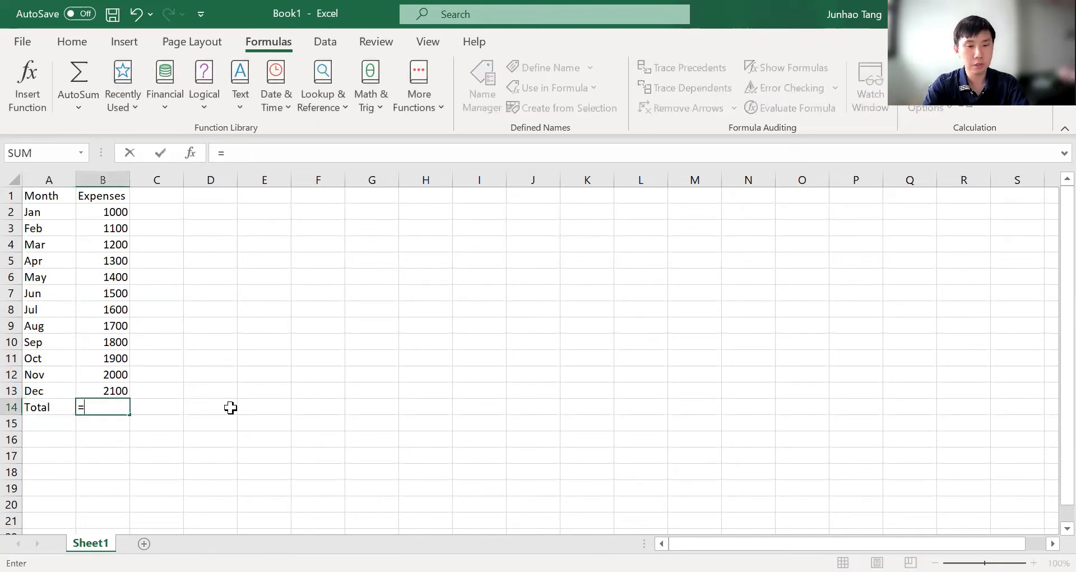
{"action": "type", "text": "SUM("}
{"action": "key", "text": "Up"}
{"action": "key", "text": "Up"}
{"action": "key", "text": "Up"}
{"action": "key", "text": "Up"}
{"action": "key", "text": "Up"}
{"action": "key", "text": "Up"}
{"action": "key", "text": "Up"}
{"action": "key", "text": "Up"}
{"action": "key", "text": "Up"}
{"action": "key", "text": "Up"}
{"action": "key", "text": "Up"}
{"action": "key", "text": "Up"}
{"action": "key", "text": "Up"}
{"action": "key", "text": "Down"}
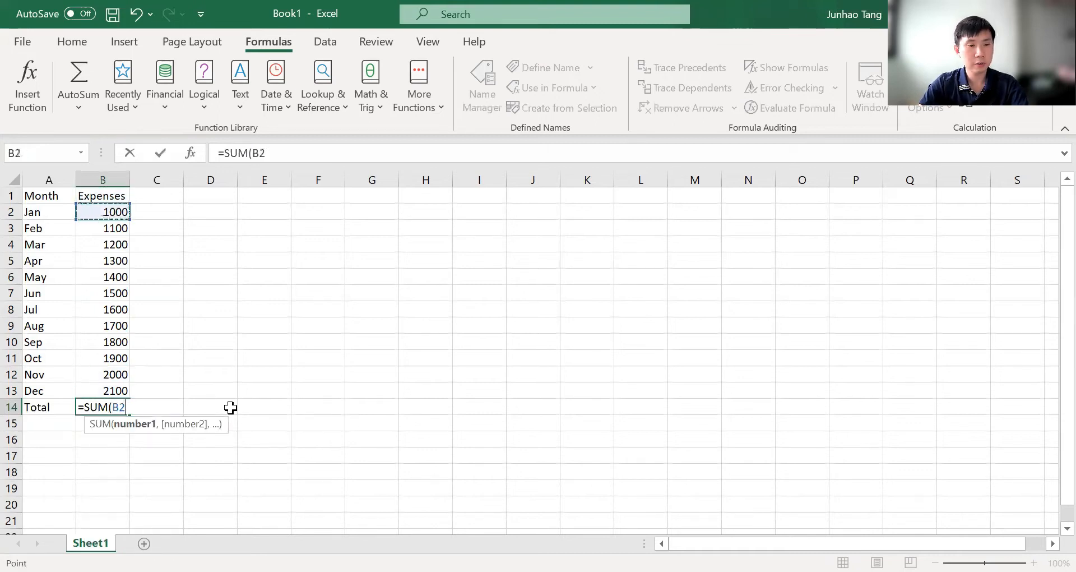
{"action": "key", "text": "ctrl+shift+Down"}
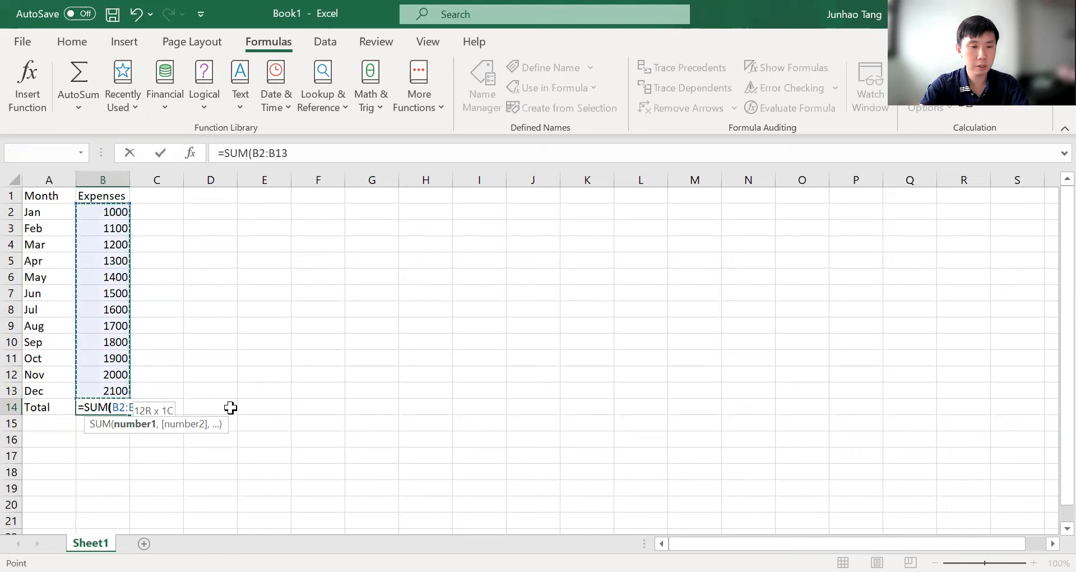
{"action": "type", "text": ")"}
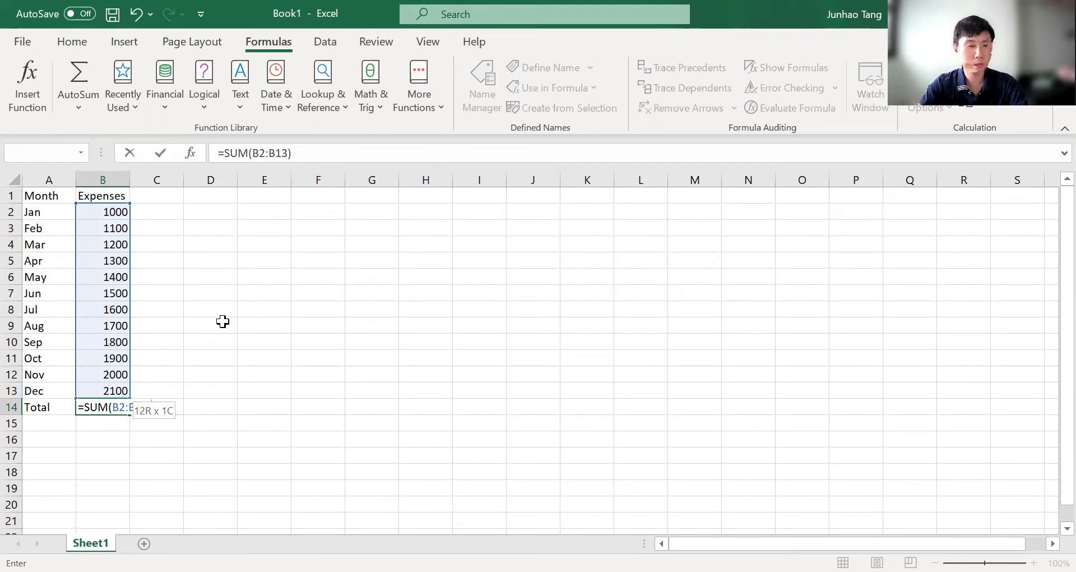
{"action": "key", "text": "Return"}
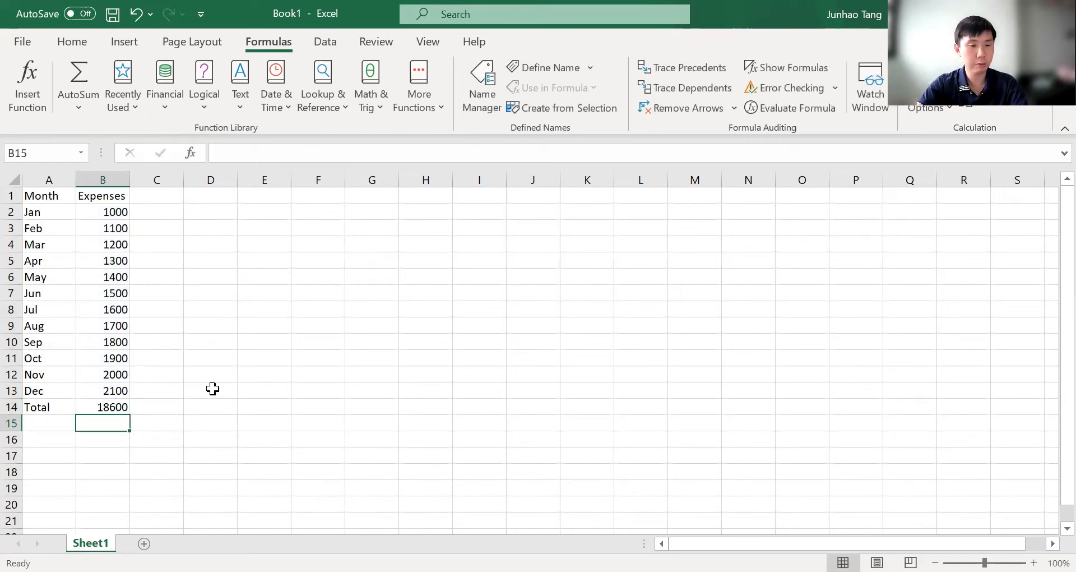
Step: Add the label Average in cell A15 below the Total label
{"action": "key", "text": "Up"}
{"action": "key", "text": "Left"}
{"action": "key", "text": "Down"}
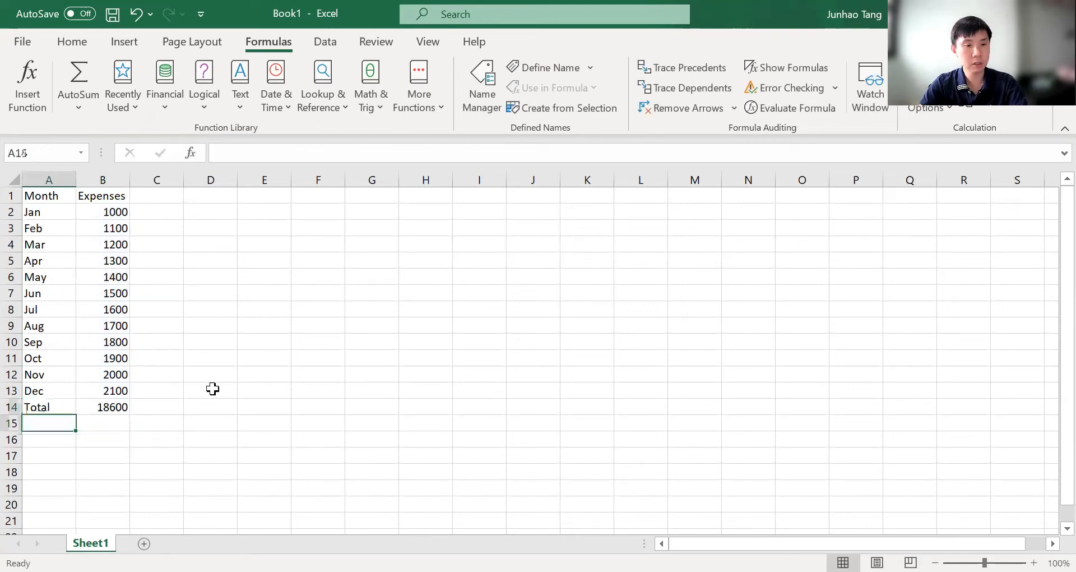
{"action": "type", "text": "Average"}
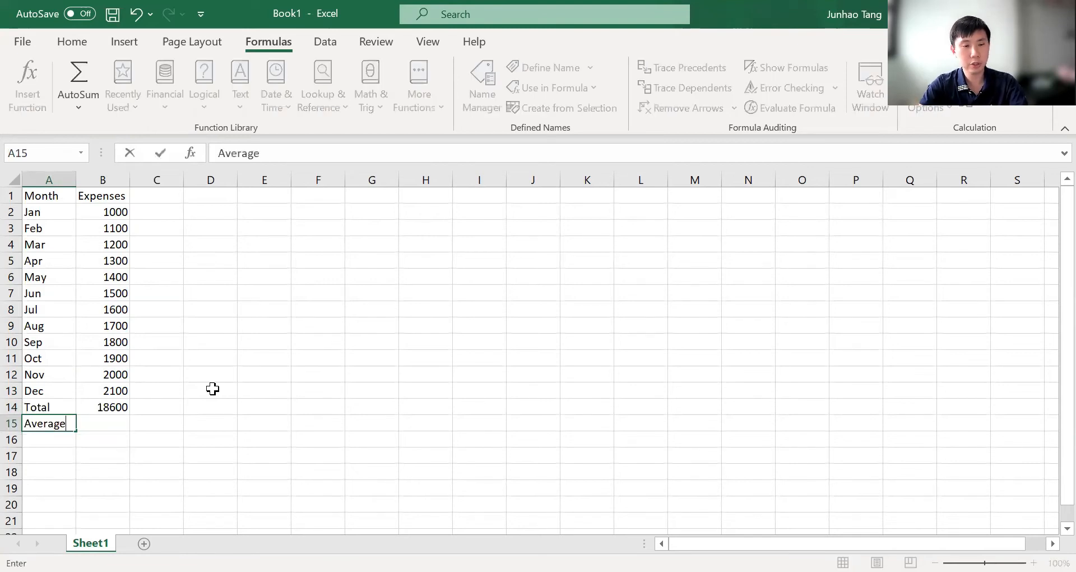
{"action": "key", "text": "Tab"}
Step: Calculate the average monthly expense in B15 with the formula =AVERAGE(B2:B13), leaving out the total row
{"action": "type", "text": "="}
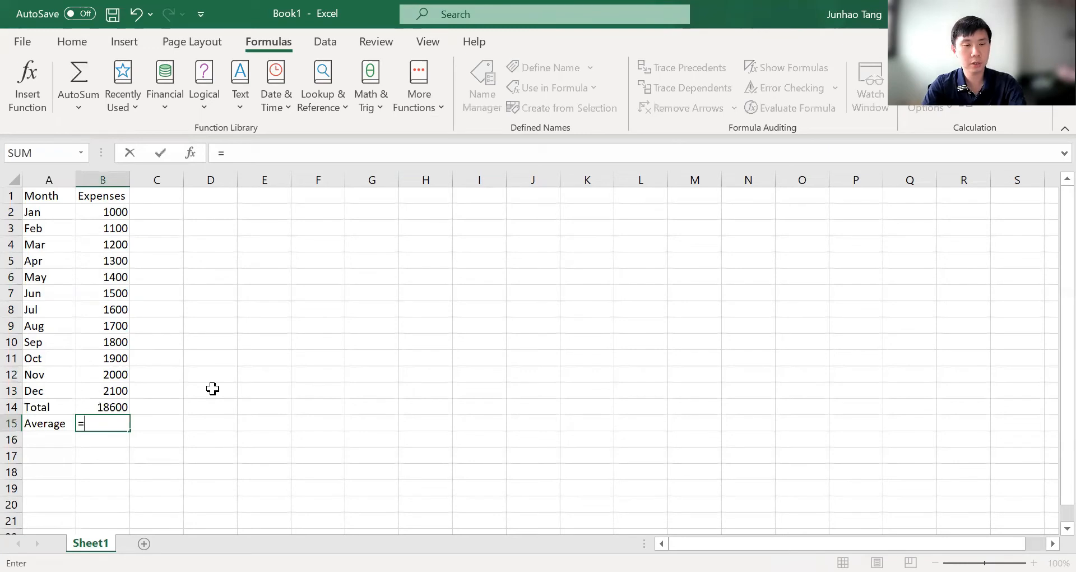
{"action": "type", "text": "AVERAGE("}
{"action": "key", "text": "Up"}
{"action": "key", "text": "ctrl+Up"}
{"action": "key", "text": "Down"}
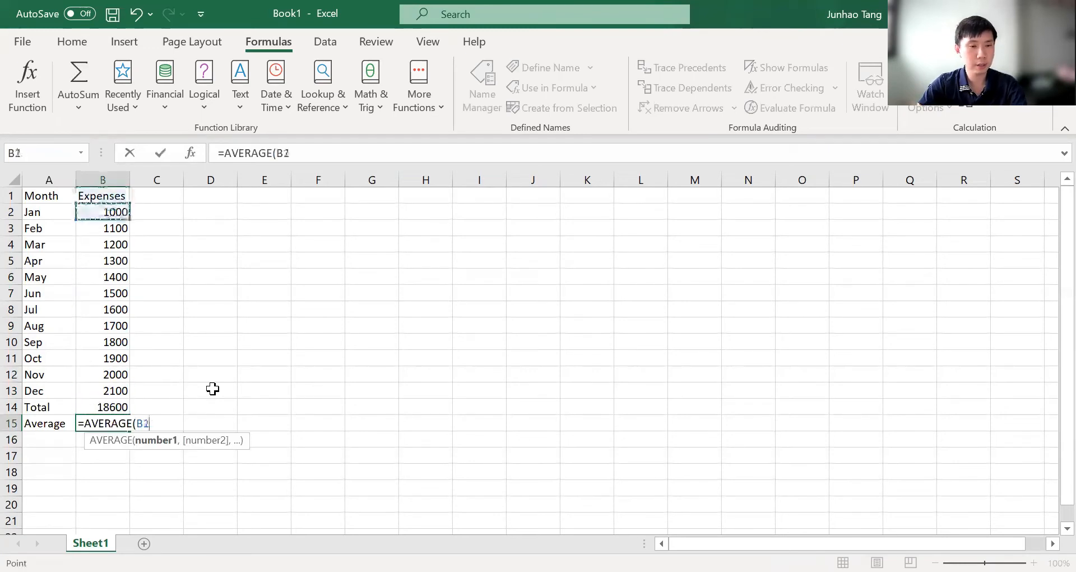
{"action": "key", "text": "ctrl+shift+Down"}
{"action": "key", "text": "shift+Up"}
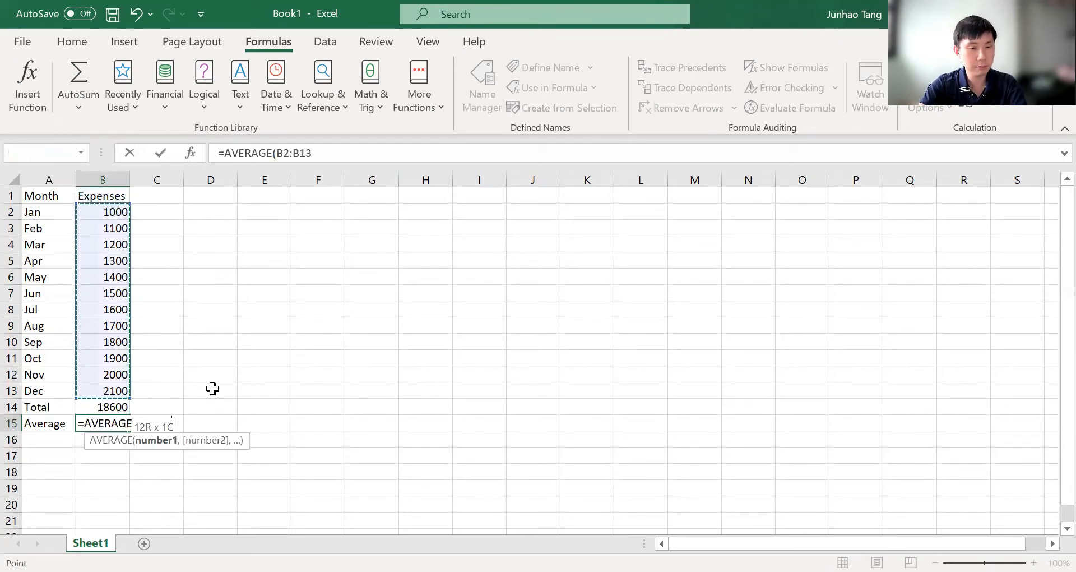
{"action": "type", "text": ")"}
{"action": "key", "text": "Return"}
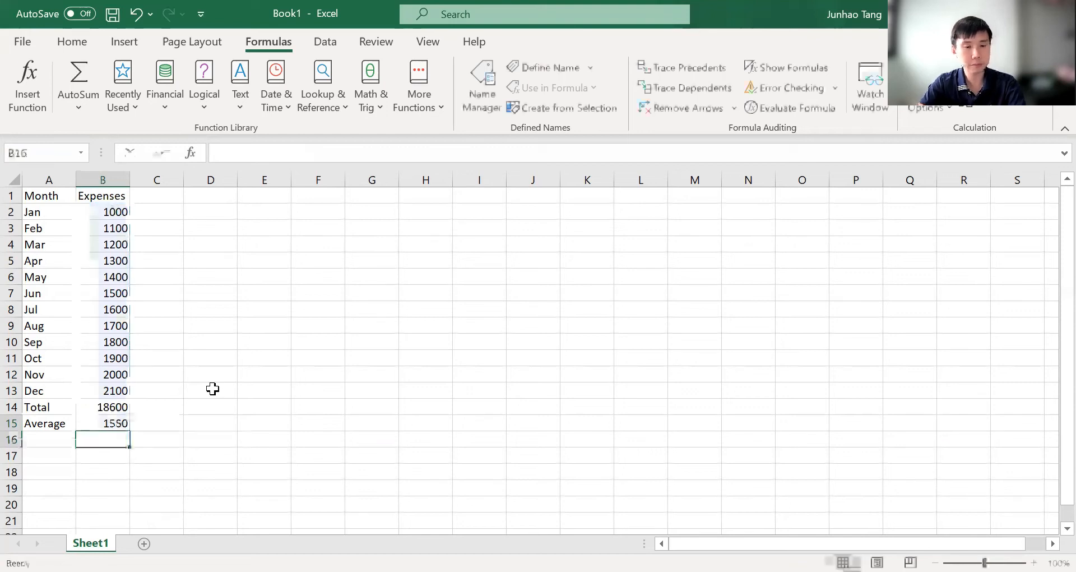
{"action": "key", "text": "Up"}
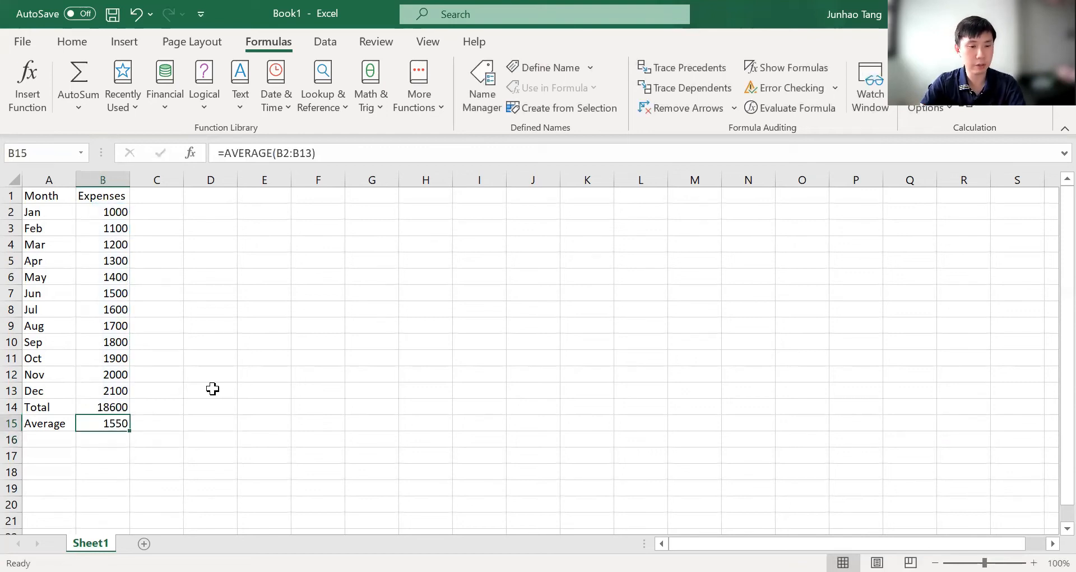
Step: Add the label Max in cell A16 below the Average label
{"action": "key", "text": "Down"}
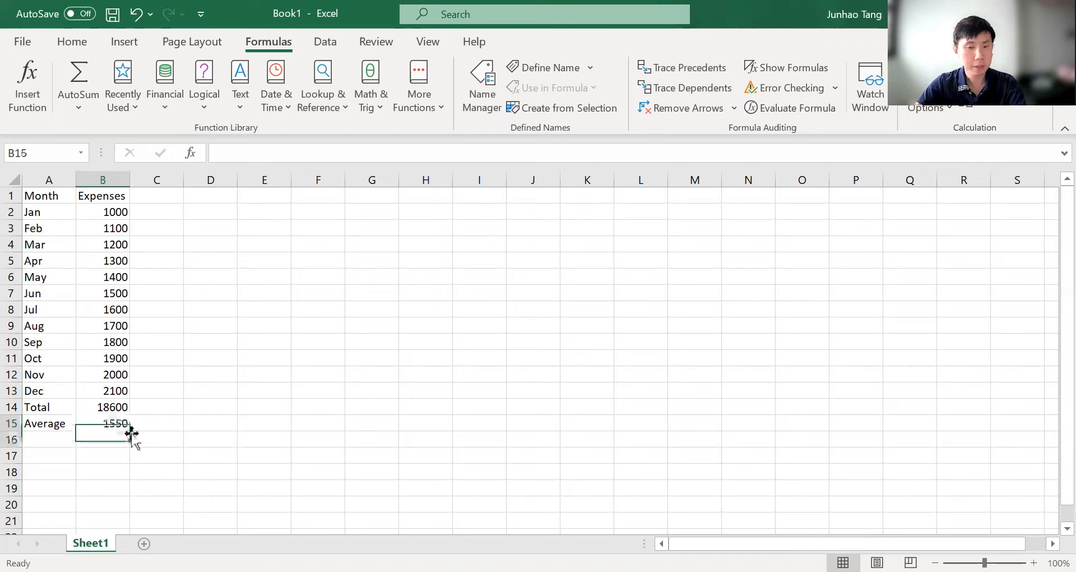
{"action": "key", "text": "Left"}
{"action": "type", "text": "Max"}
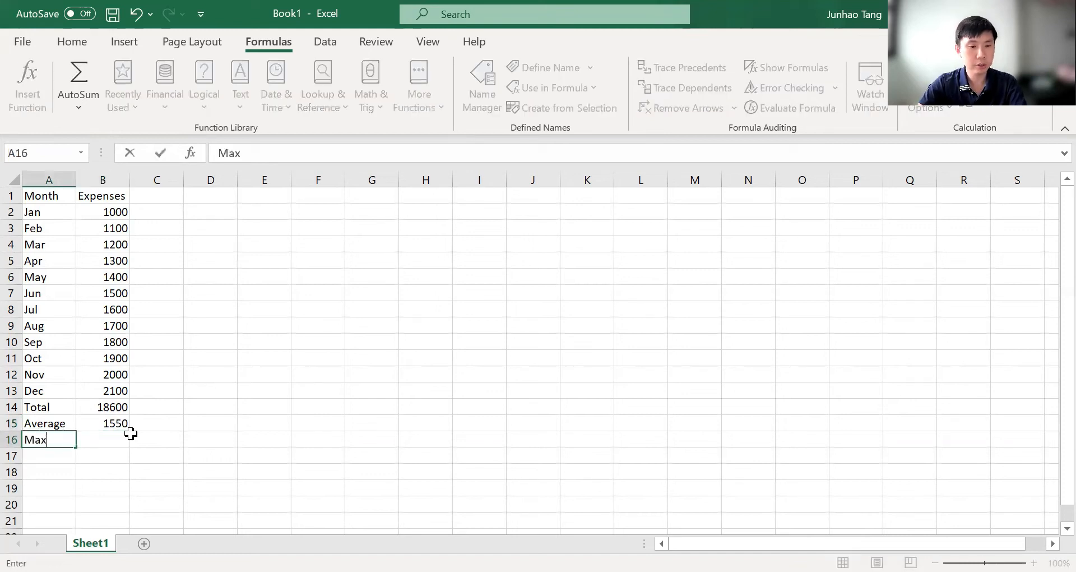
{"action": "key", "text": "Right"}
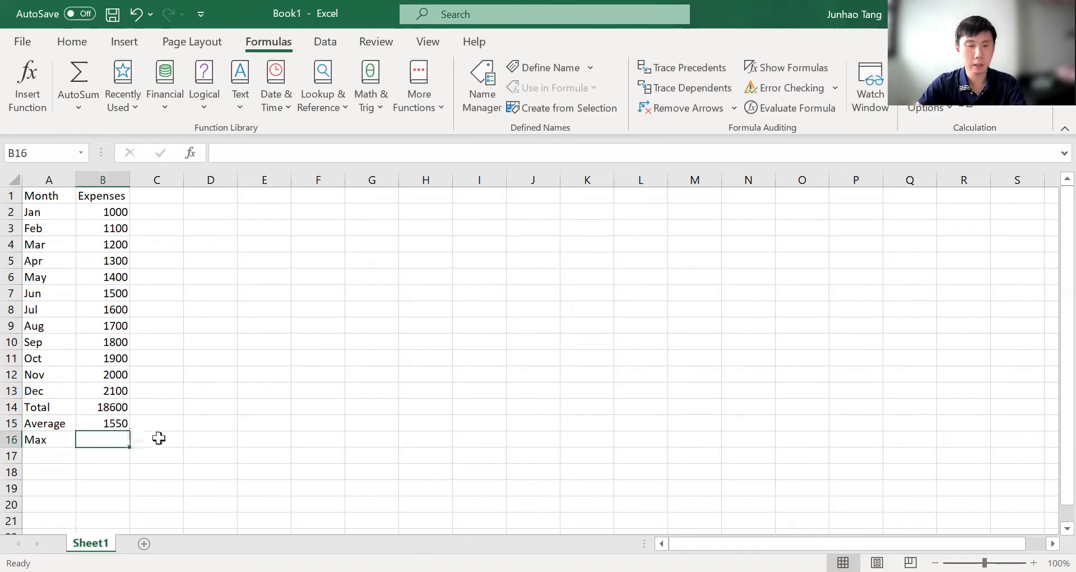
Step: Calculate the highest monthly expense in B16 with the formula =MAX(B2:B13), leaving out the total and average rows
{"action": "type", "text": "="}
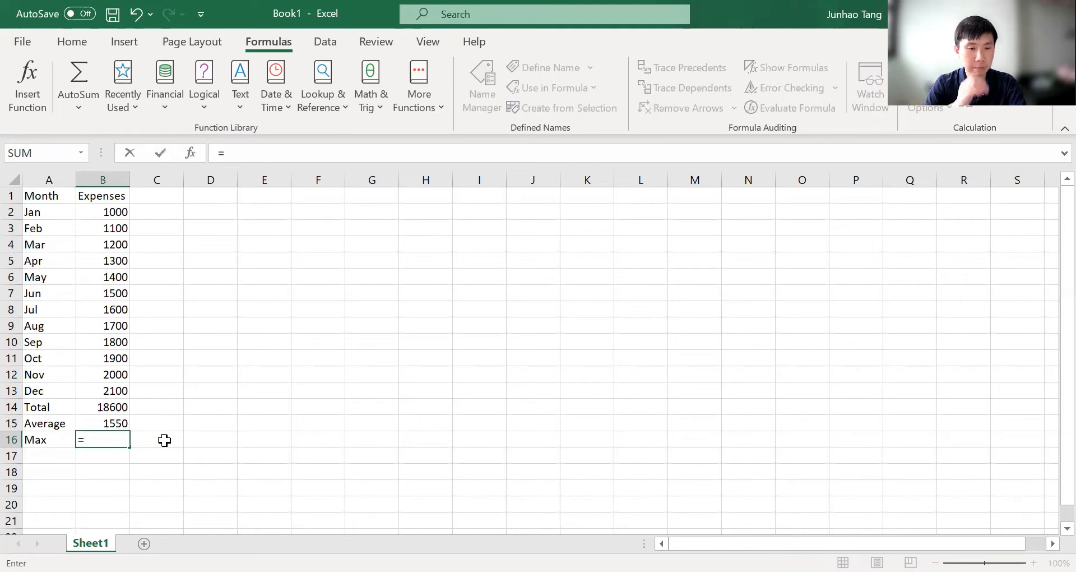
{"action": "type", "text": "MAX"}
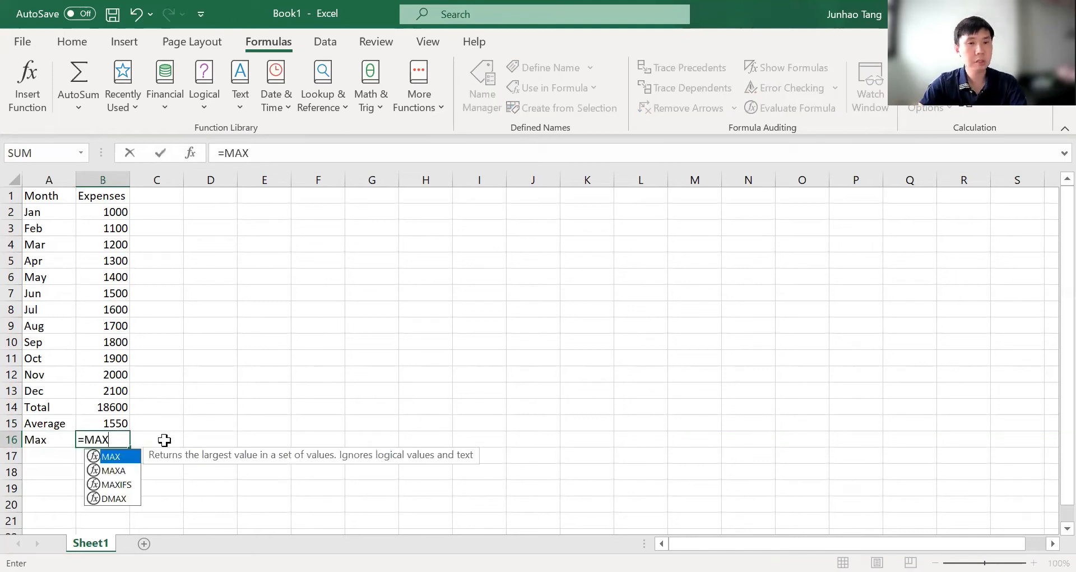
{"action": "type", "text": "("}
{"action": "key", "text": "ctrl+Up"}
{"action": "key", "text": "Down"}
{"action": "key", "text": "ctrl+shift+Down"}
{"action": "key", "text": "shift+Up"}
{"action": "key", "text": "shift+Up"}
{"action": "type", "text": "()"}
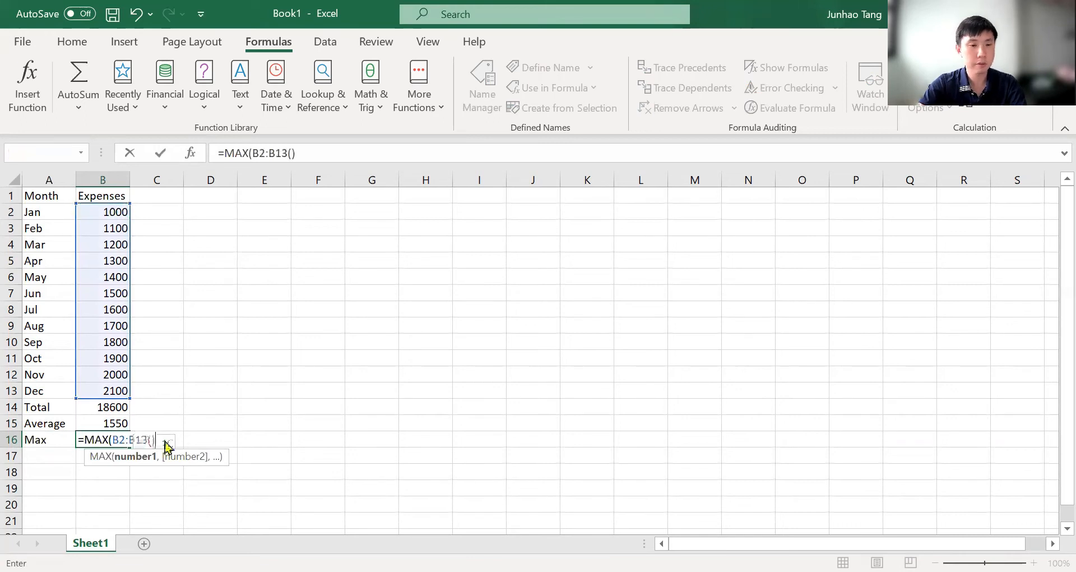
{"action": "key", "text": "Return"}
{"action": "key", "text": "Return"}
{"action": "key", "text": "BackSpace"}
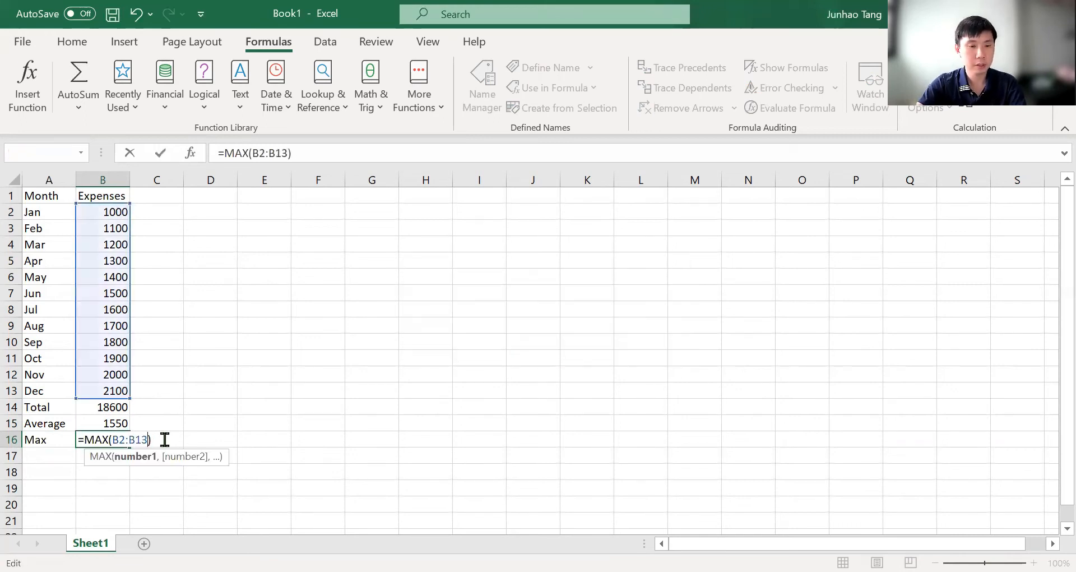
{"action": "key", "text": "Return"}
Step: Add the label Min in cell A17 below the Max label
{"action": "key", "text": "Left"}
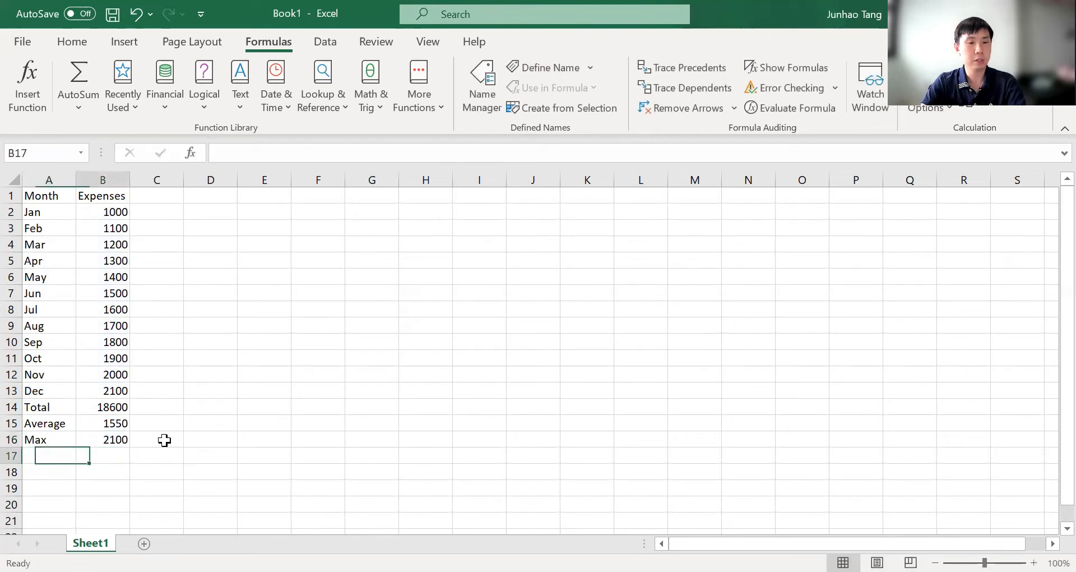
{"action": "key", "text": "Right"}
{"action": "key", "text": "Up"}
{"action": "key", "text": "Left"}
{"action": "key", "text": "Up"}
{"action": "key", "text": "Up"}
{"action": "key", "text": "Up"}
{"action": "key", "text": "Down"}
{"action": "key", "text": "Down"}
{"action": "key", "text": "Down"}
{"action": "key", "text": "Down"}
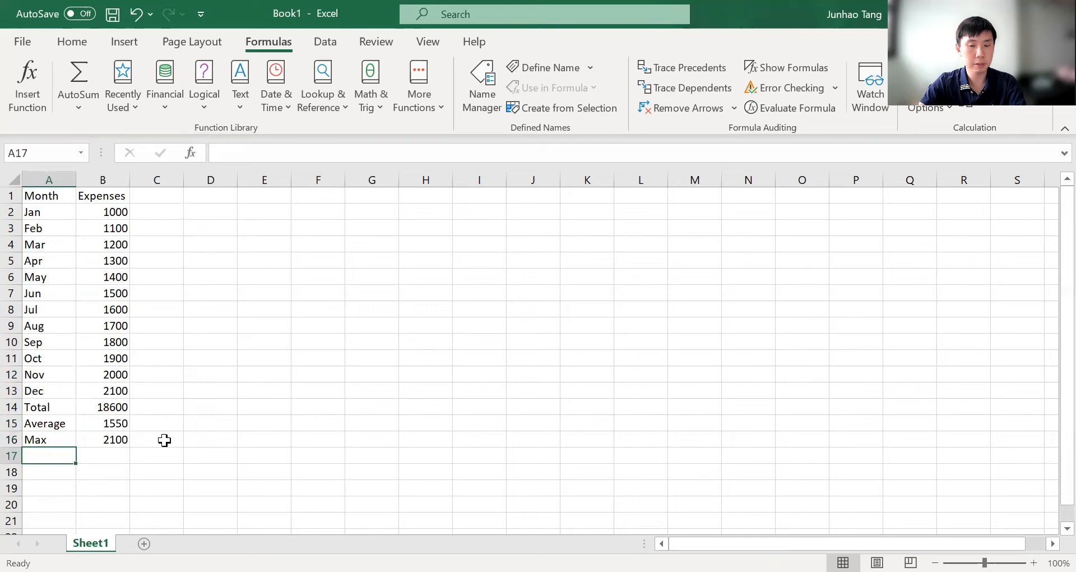
{"action": "type", "text": "Min"}
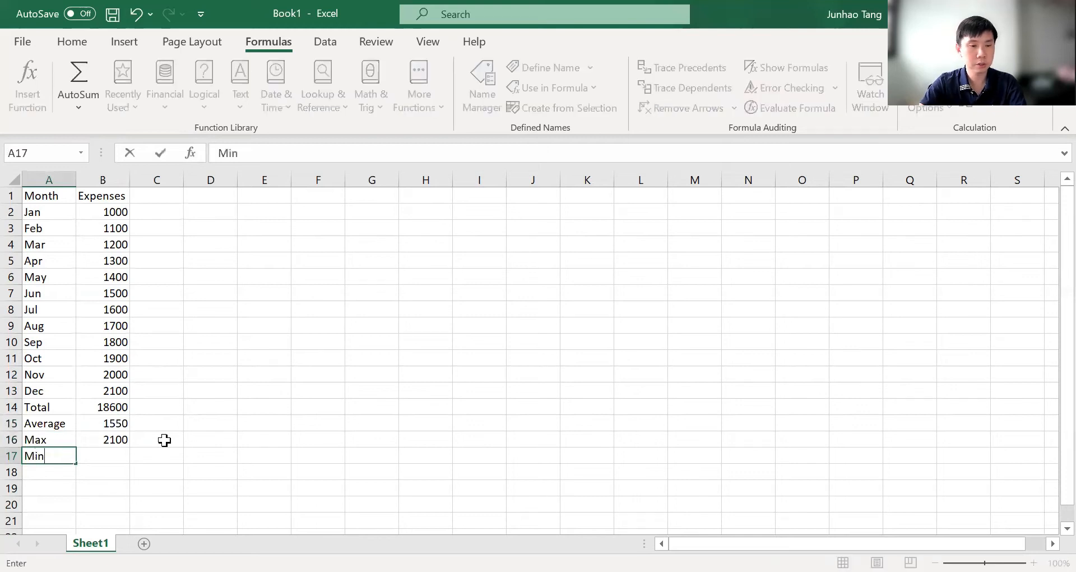
{"action": "key", "text": "Tab"}
Step: Calculate the lowest monthly expense in B17 with the formula =MIN(B2:B13)
{"action": "type", "text": "="}
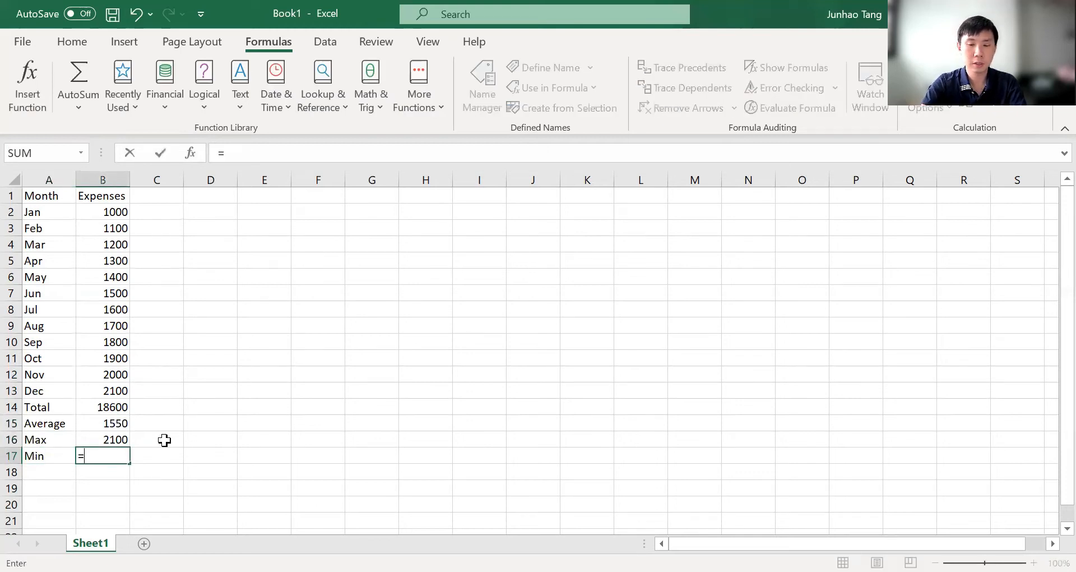
{"action": "type", "text": "MIN("}
{"action": "key", "text": "ctrl+Up"}
{"action": "key", "text": "Down"}
{"action": "key", "text": "shift+Down"}
{"action": "key", "text": "shift+Down"}
{"action": "key", "text": "shift+Down"}
{"action": "key", "text": "shift+Down"}
{"action": "key", "text": "shift+Down"}
{"action": "key", "text": "shift+Down"}
{"action": "key", "text": "shift+Down"}
{"action": "key", "text": "shift+Down"}
{"action": "key", "text": "shift+Down"}
{"action": "key", "text": "shift+Down"}
{"action": "key", "text": "shift+Down"}
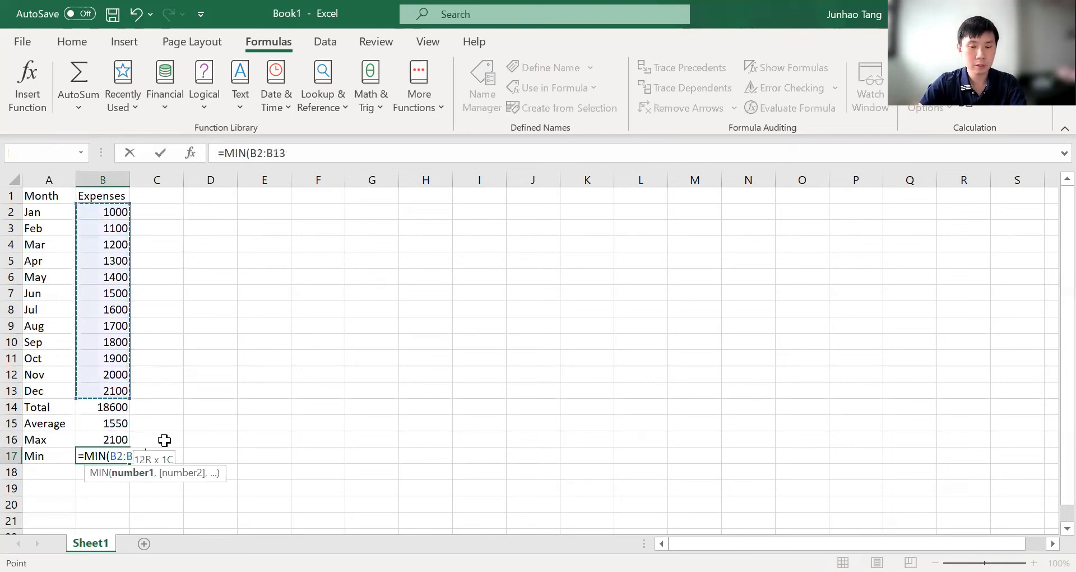
{"action": "key", "text": "Return"}
Step: Insert a blank row above the Total row to separate the monthly data from the summary
{"action": "key", "text": "Up"}
{"action": "key", "text": "Up"}
{"action": "key", "text": "Up"}
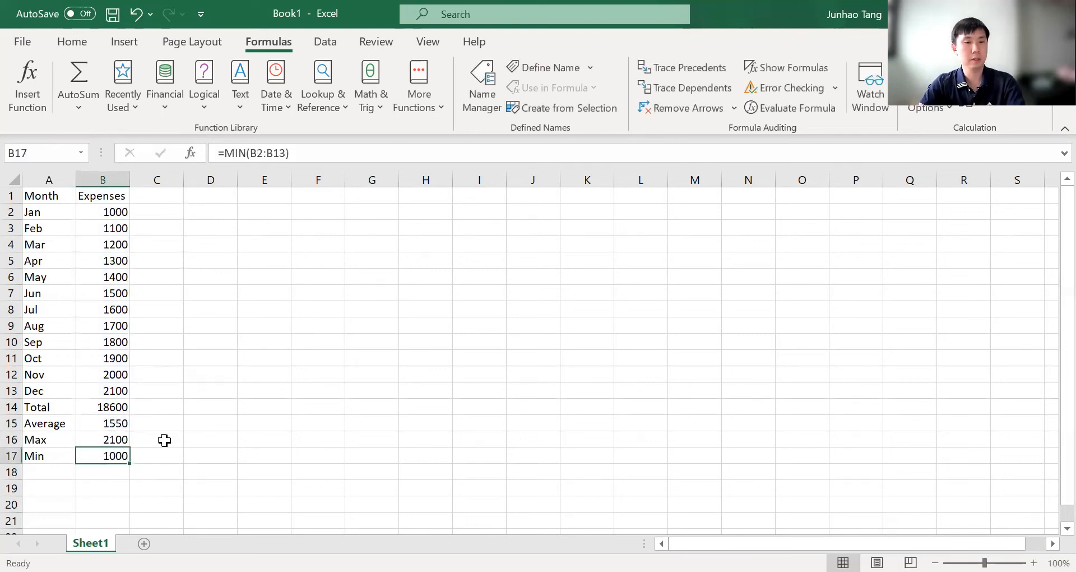
{"action": "key", "text": "Up"}
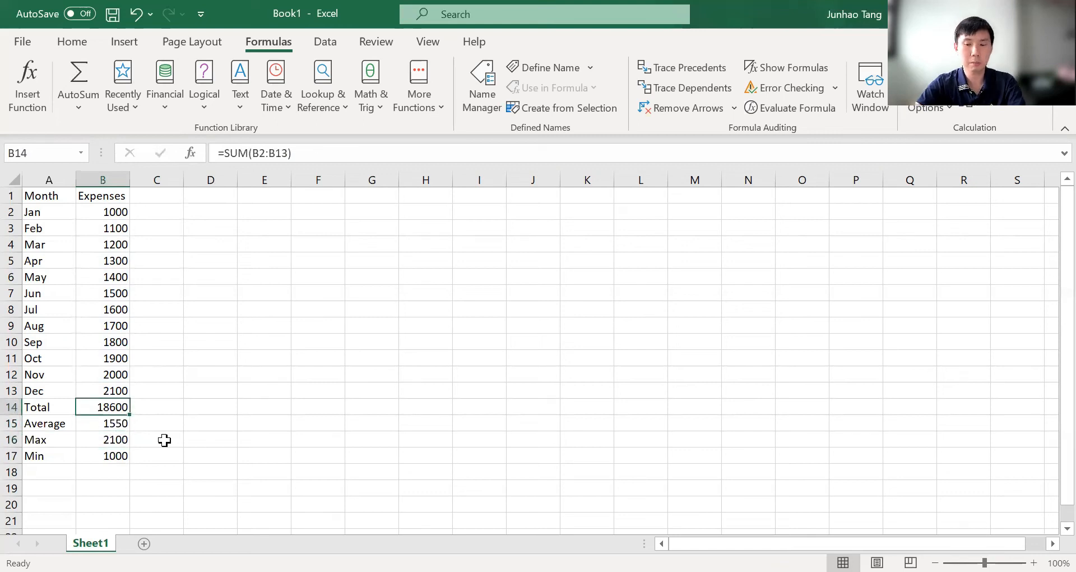
{"action": "key", "text": "shift+space"}
{"action": "key", "text": "ctrl+shift+plus"}
{"action": "key", "text": "Home"}
{"action": "key", "text": "Down"}
{"action": "key", "text": "Down"}
{"action": "key", "text": "Up"}
{"action": "key", "text": "Up"}
{"action": "key", "text": "Down"}
{"action": "key", "text": "Right"}
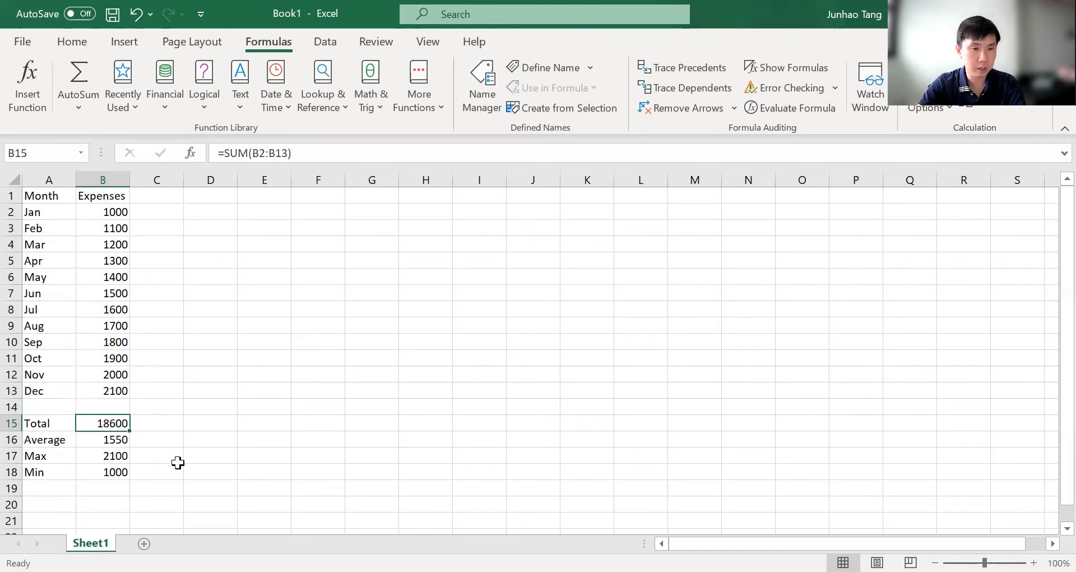
{"action": "left_click", "coordinate": [84, 105]}
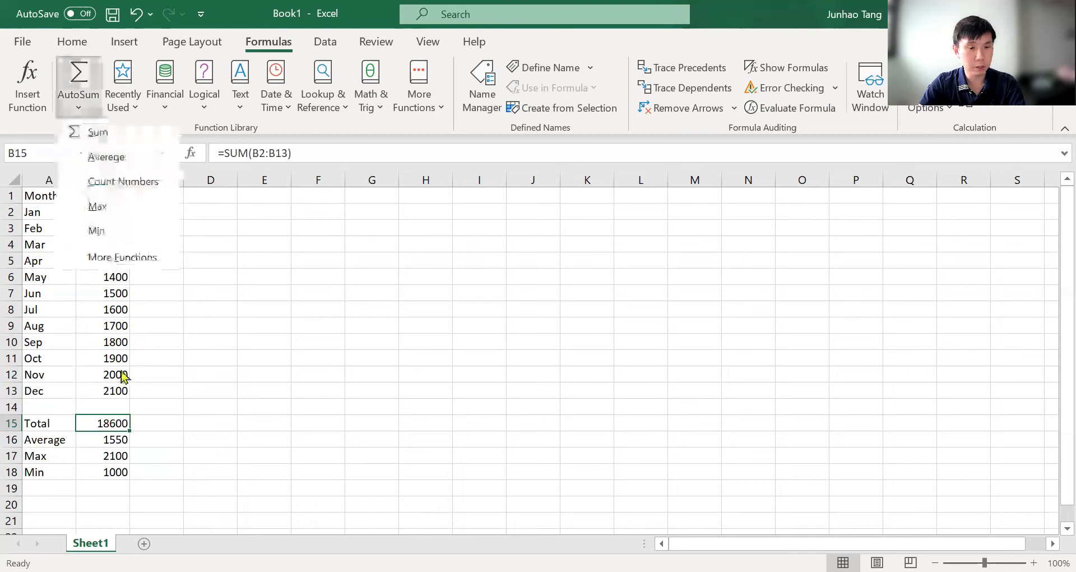
{"action": "left_click", "coordinate": [132, 420]}
{"action": "key", "text": "shift+Down"}
{"action": "key", "text": "shift+Down"}
{"action": "key", "text": "shift+Down"}
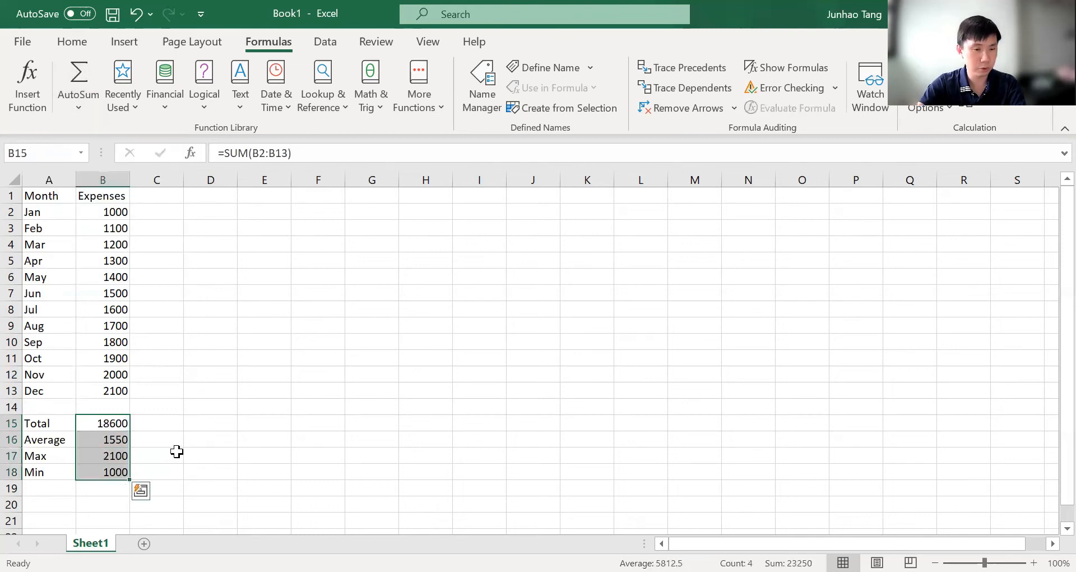
{"action": "left_click", "coordinate": [117, 427]}
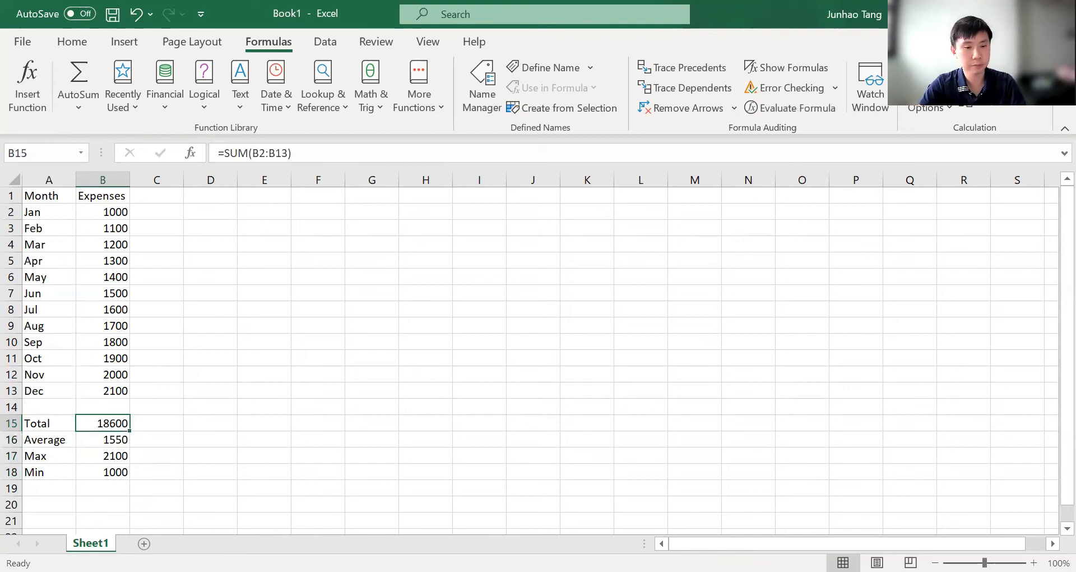
Step: Create a copy of Sheet1 placed in front of the original sheet
{"action": "right_click", "coordinate": [91, 542]}
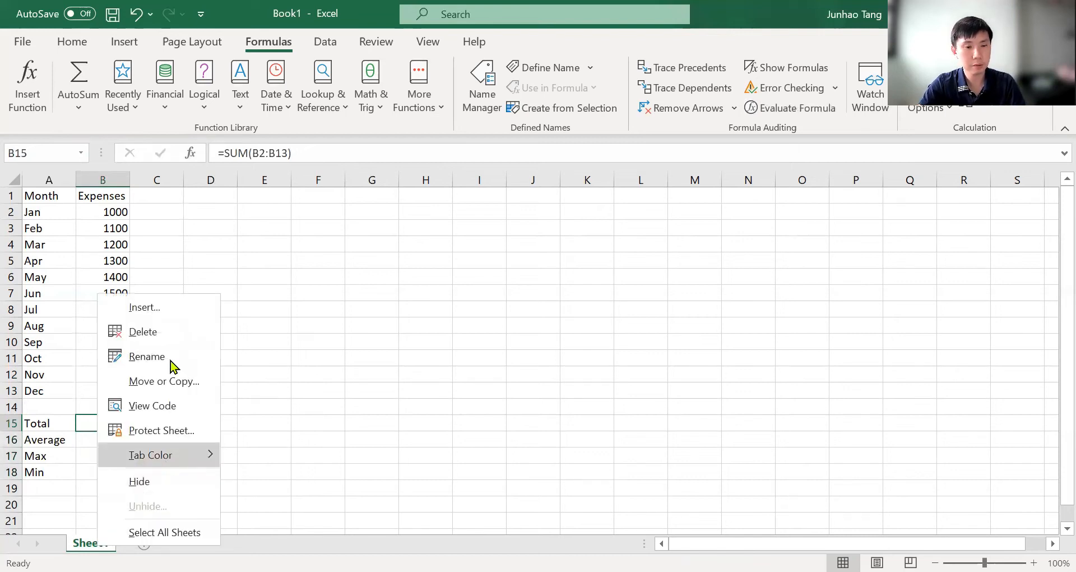
{"action": "left_click", "coordinate": [161, 382]}
{"action": "left_click", "coordinate": [75, 481]}
{"action": "left_click", "coordinate": [168, 511]}
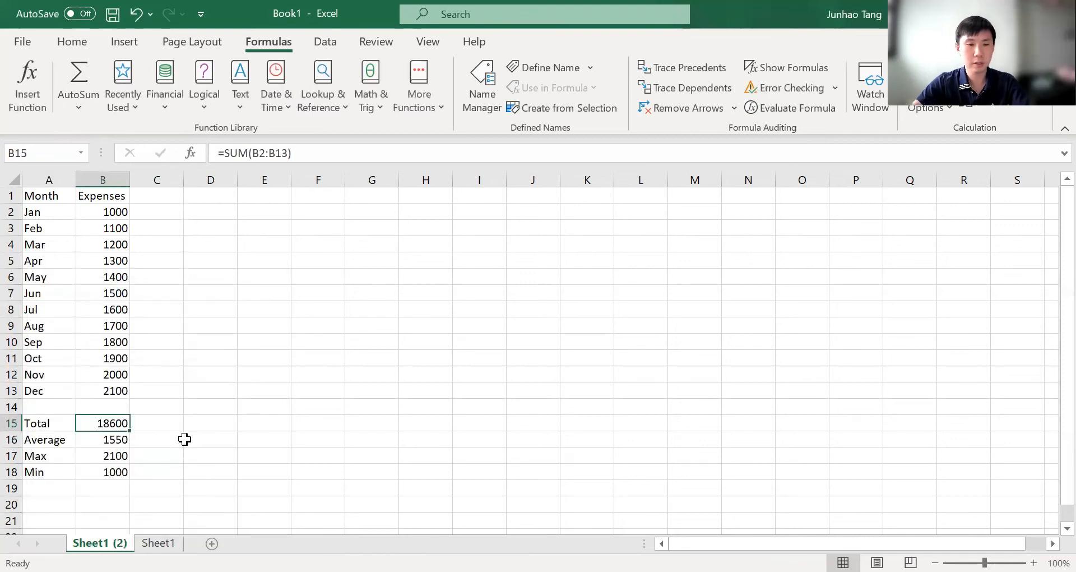
Step: Clear the summary formulas in B15:B18 on the copied sheet, keeping their labels
{"action": "key", "text": "shift+Down"}
{"action": "key", "text": "shift+Down"}
{"action": "key", "text": "shift+Down"}
{"action": "key", "text": "Delete"}
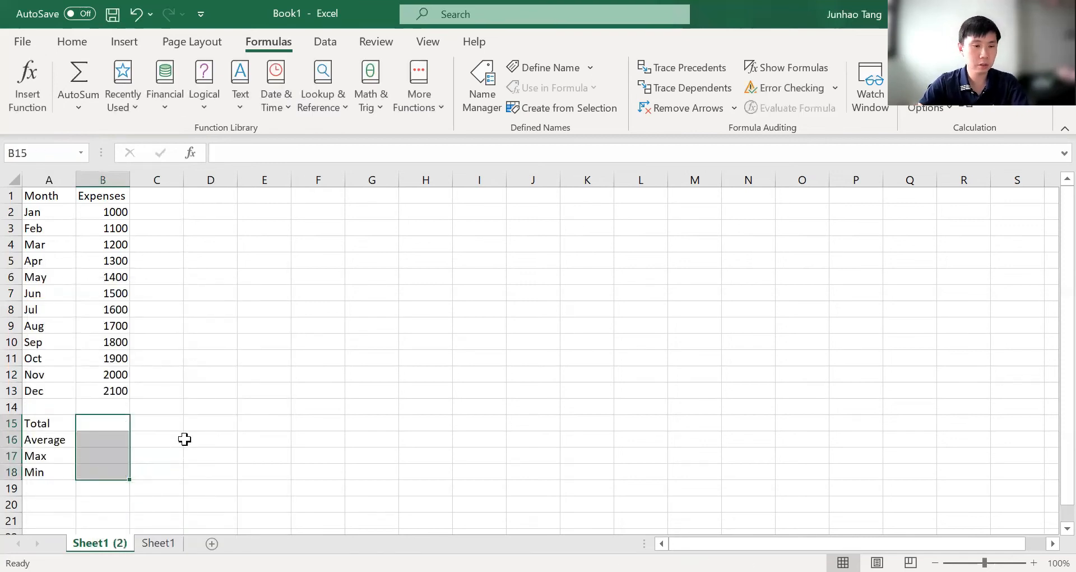
{"action": "key", "text": "Up"}
{"action": "key", "text": "Down"}
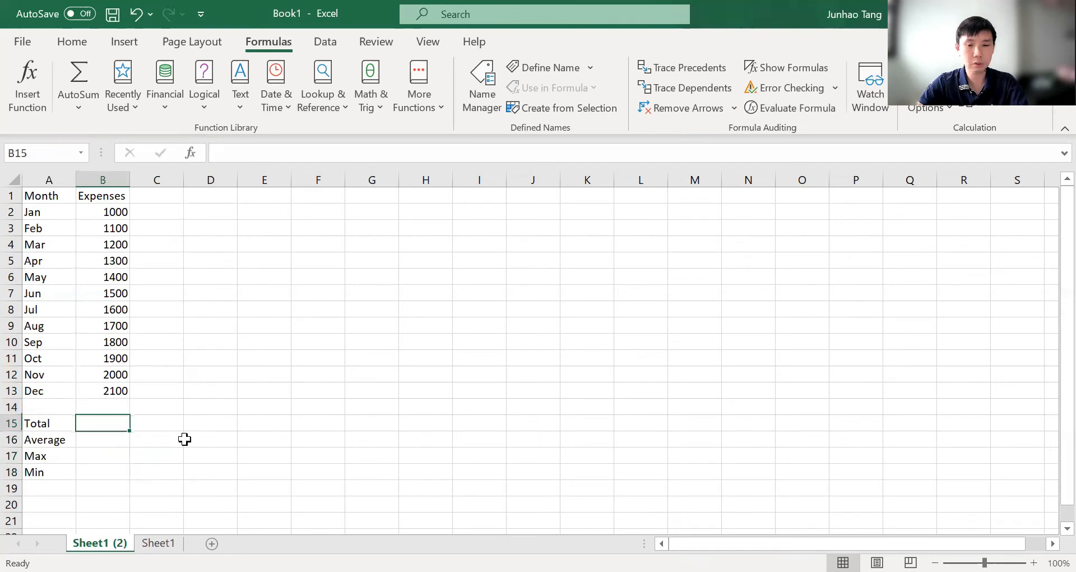
Step: Calculate the total in B15 with AutoSum's Sum function, limiting the range to B2:B13 so the blank row is left out
{"action": "left_click", "coordinate": [79, 105]}
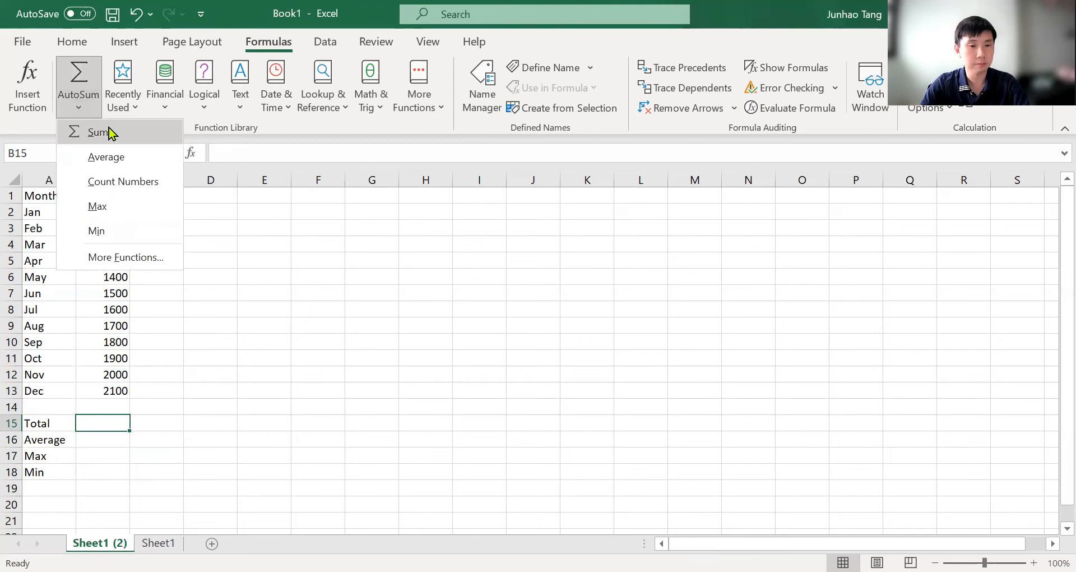
{"action": "key", "text": "Return"}
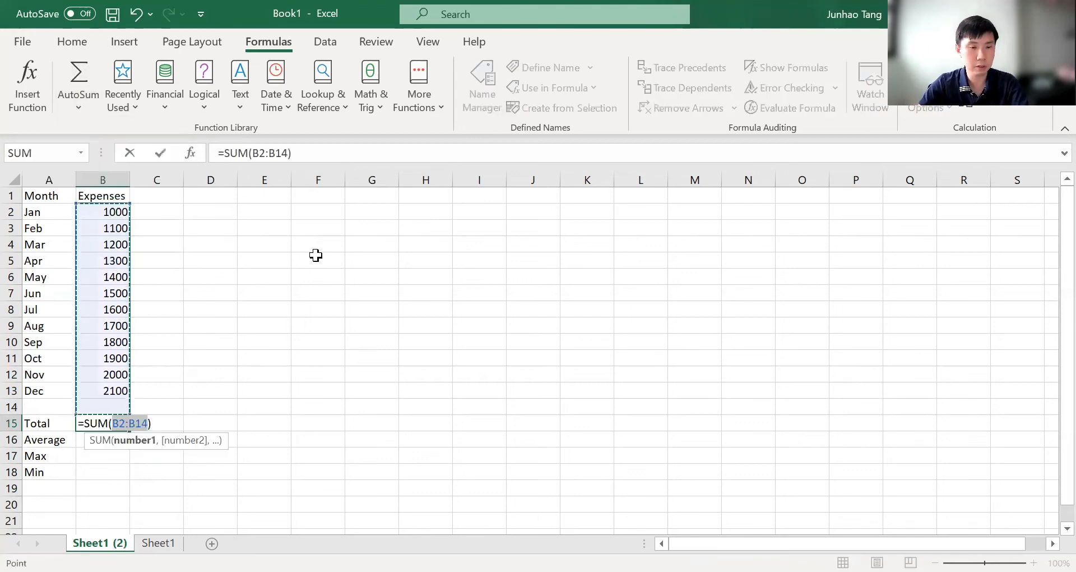
{"action": "key", "text": "shift+Up"}
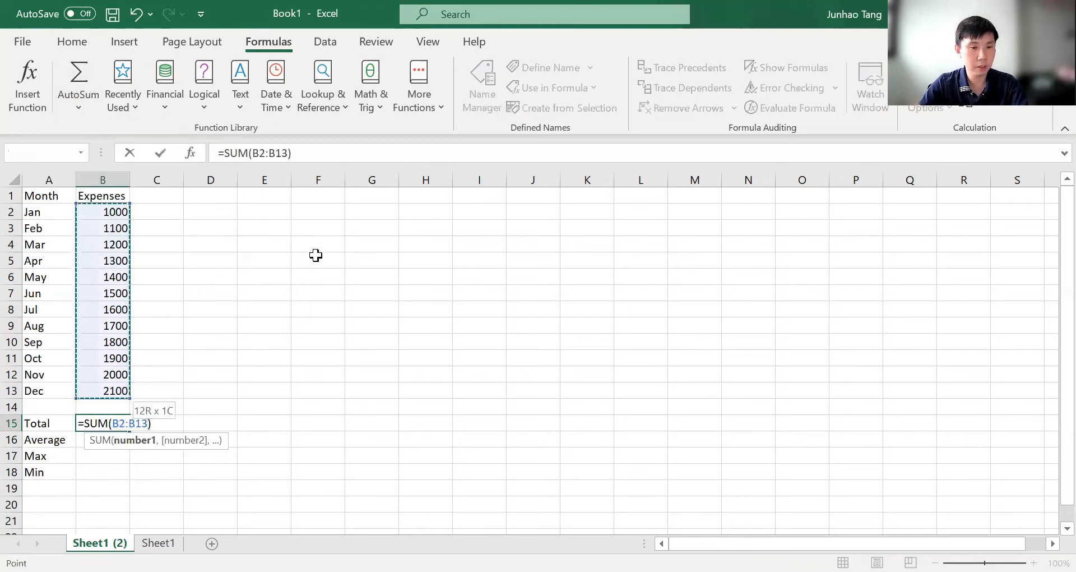
{"action": "key", "text": "shift+Down"}
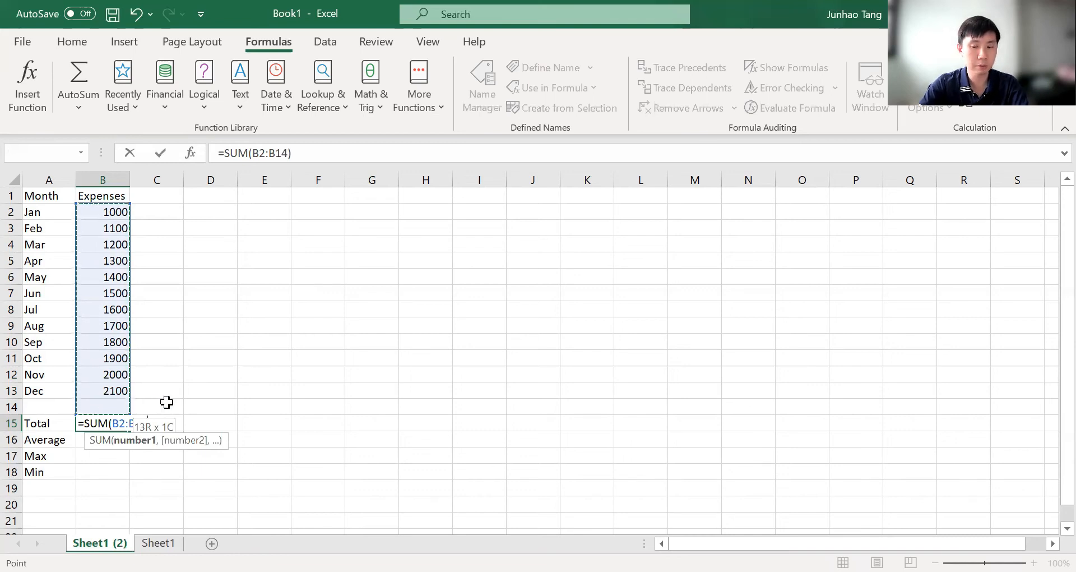
{"action": "key", "text": "shift+Up"}
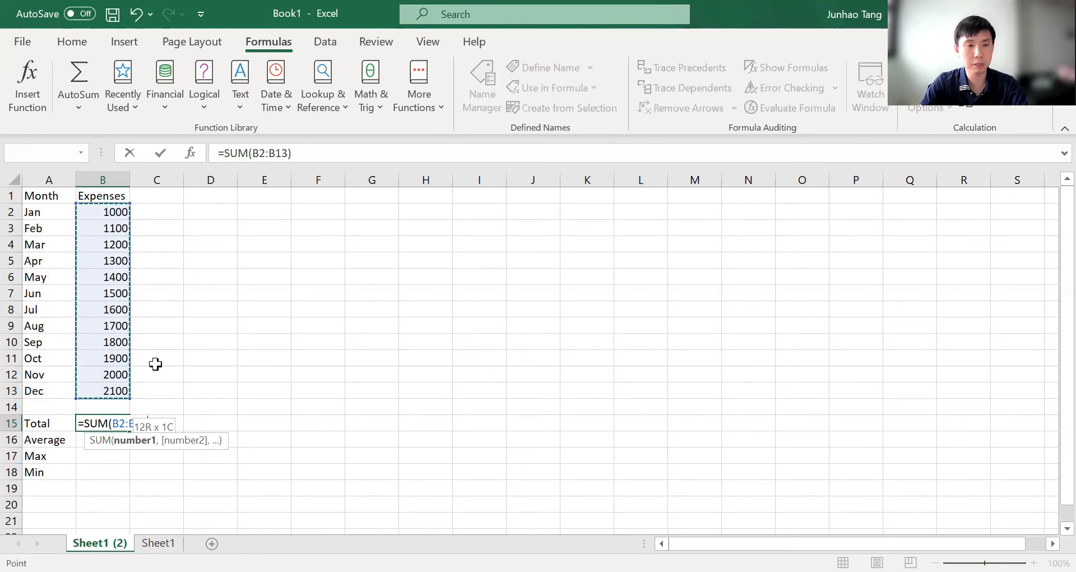
{"action": "key", "text": "Return"}
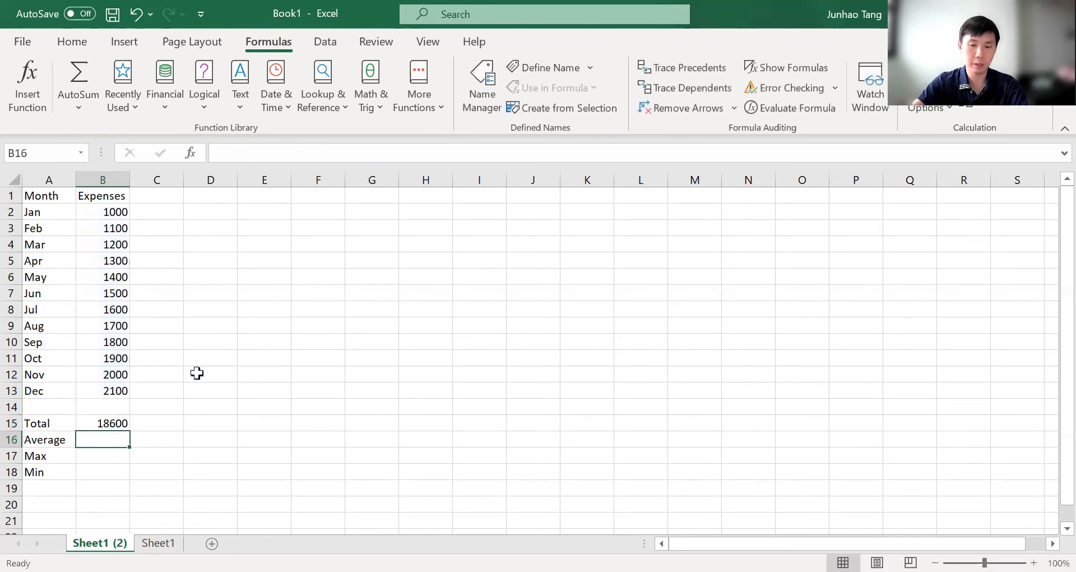
Step: Calculate the average in B16 with AutoSum's Average function, replacing the suggested range with B2:B13
{"action": "left_click", "coordinate": [78, 107]}
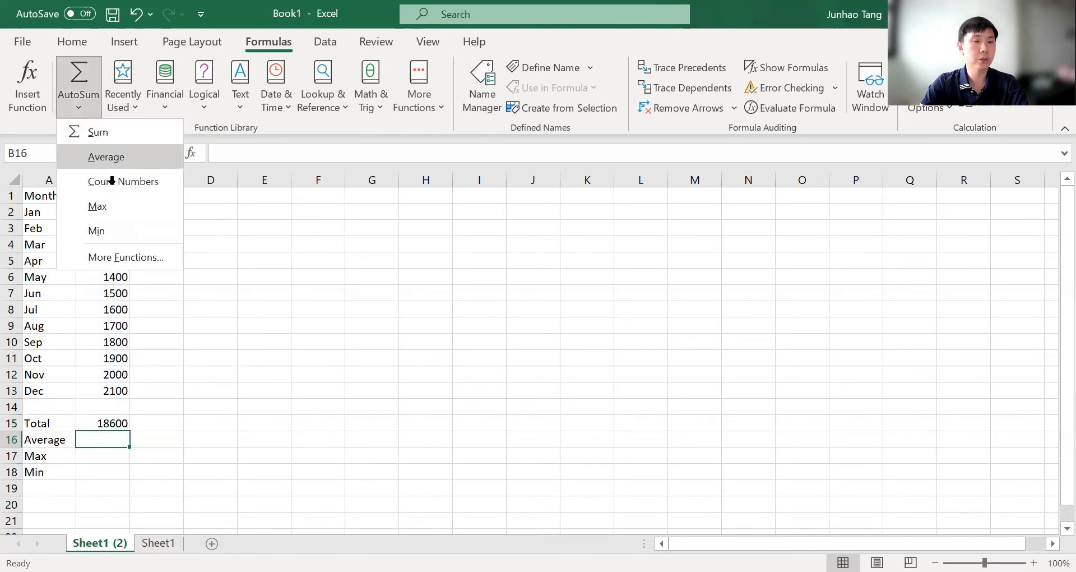
{"action": "left_click", "coordinate": [100, 161]}
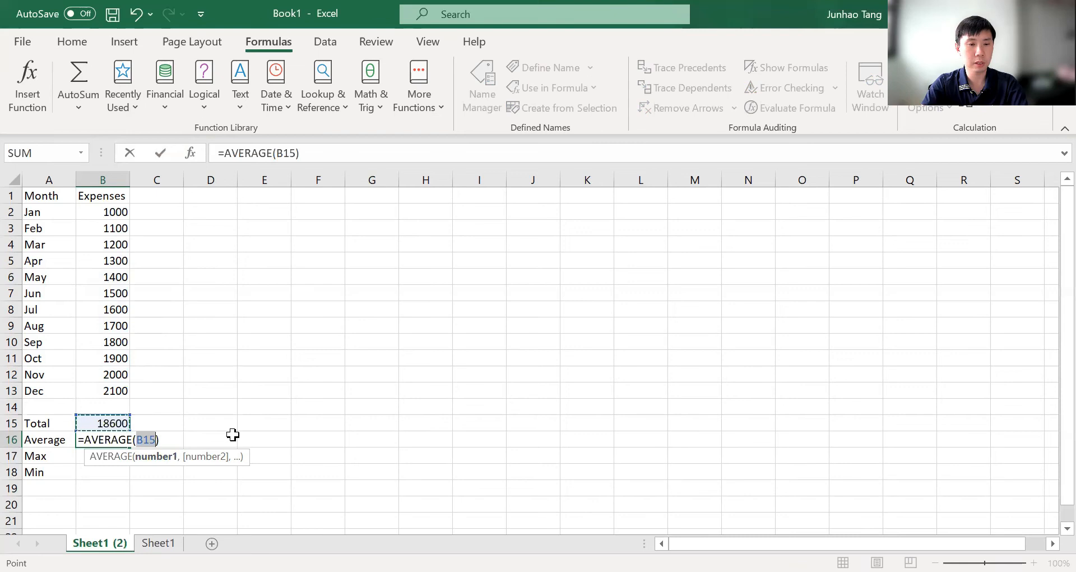
{"action": "key", "text": "Up"}
{"action": "key", "text": "Up"}
{"action": "key", "text": "Up"}
{"action": "key", "text": "Up"}
{"action": "key", "text": "Up"}
{"action": "key", "text": "Up"}
{"action": "key", "text": "Up"}
{"action": "key", "text": "Up"}
{"action": "key", "text": "Up"}
{"action": "key", "text": "Up"}
{"action": "key", "text": "Up"}
{"action": "key", "text": "Up"}
{"action": "key", "text": "Up"}
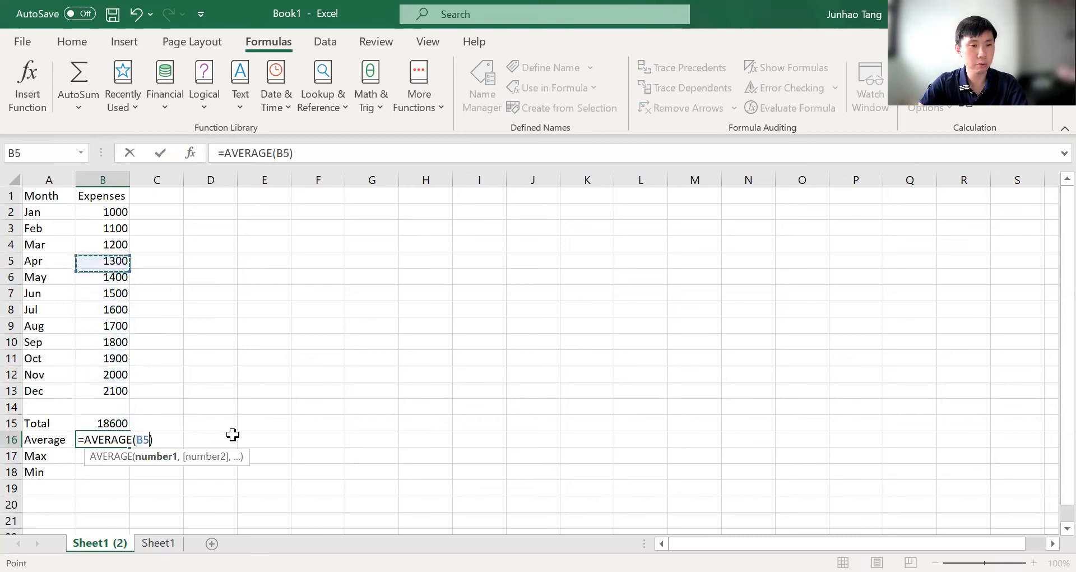
{"action": "key", "text": "ctrl+shift+Down"}
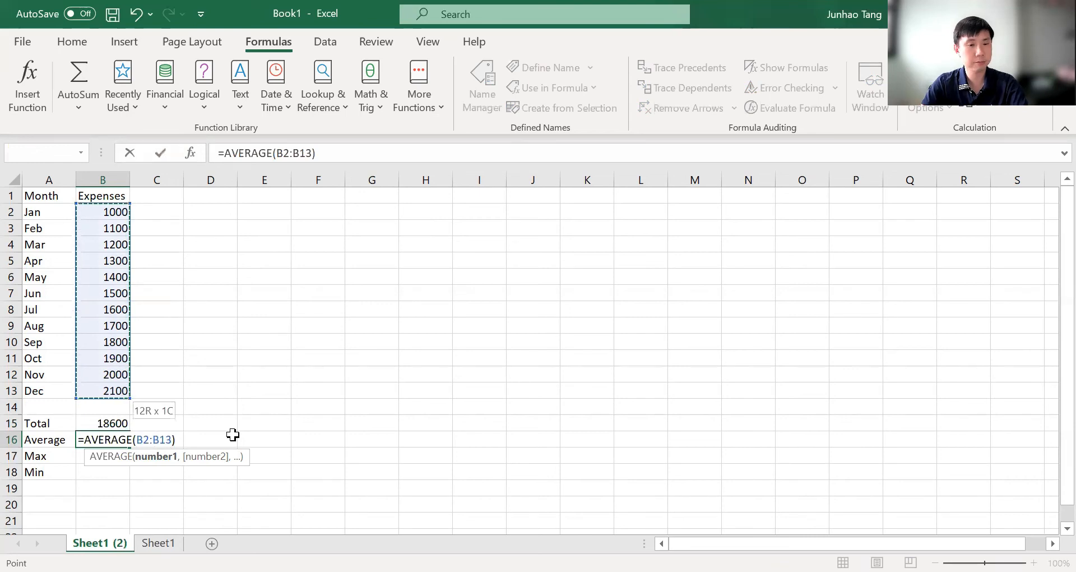
{"action": "key", "text": "Return"}
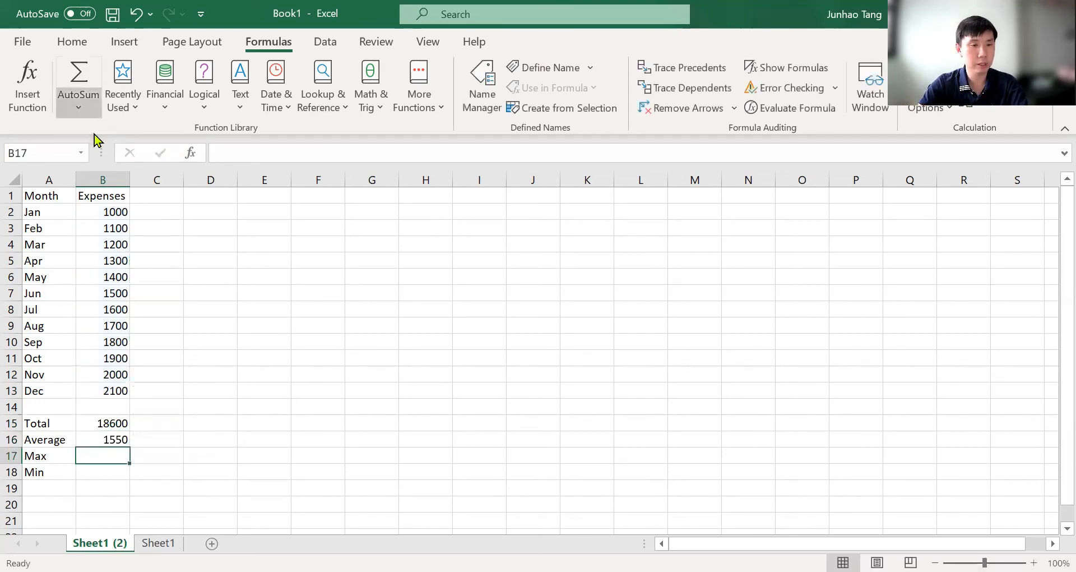
Step: Calculate the highest expense in B17 with AutoSum's Max function over the range B2:B13
{"action": "left_click", "coordinate": [78, 107]}
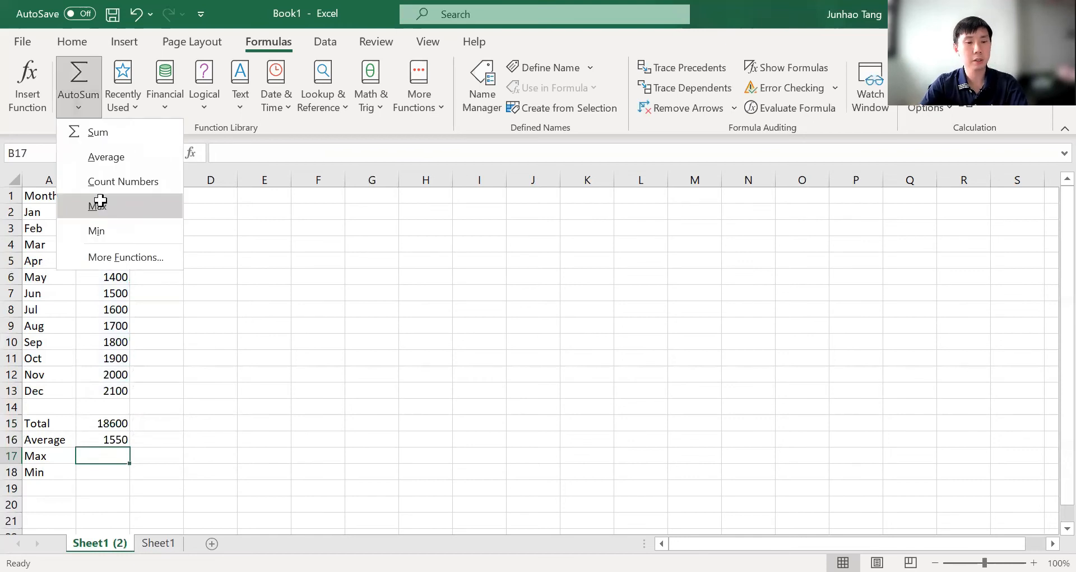
{"action": "left_click", "coordinate": [100, 200]}
{"action": "key", "text": "Up"}
{"action": "key", "text": "Up"}
{"action": "key", "text": "Up"}
{"action": "key", "text": "Up"}
{"action": "key", "text": "Up"}
{"action": "key", "text": "Up"}
{"action": "key", "text": "Up"}
{"action": "key", "text": "Up"}
{"action": "key", "text": "Up"}
{"action": "key", "text": "Up"}
{"action": "key", "text": "Up"}
{"action": "key", "text": "Up"}
{"action": "key", "text": "Up"}
{"action": "key", "text": "Up"}
{"action": "key", "text": "Up"}
{"action": "key", "text": "Down"}
{"action": "key", "text": "ctrl+shift+Down"}
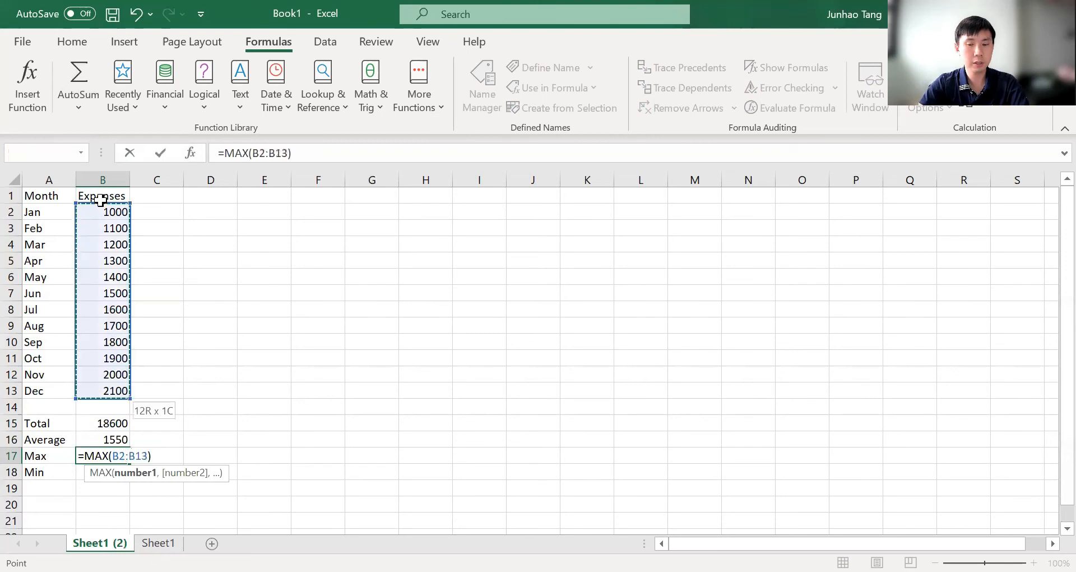
{"action": "key", "text": "Return"}
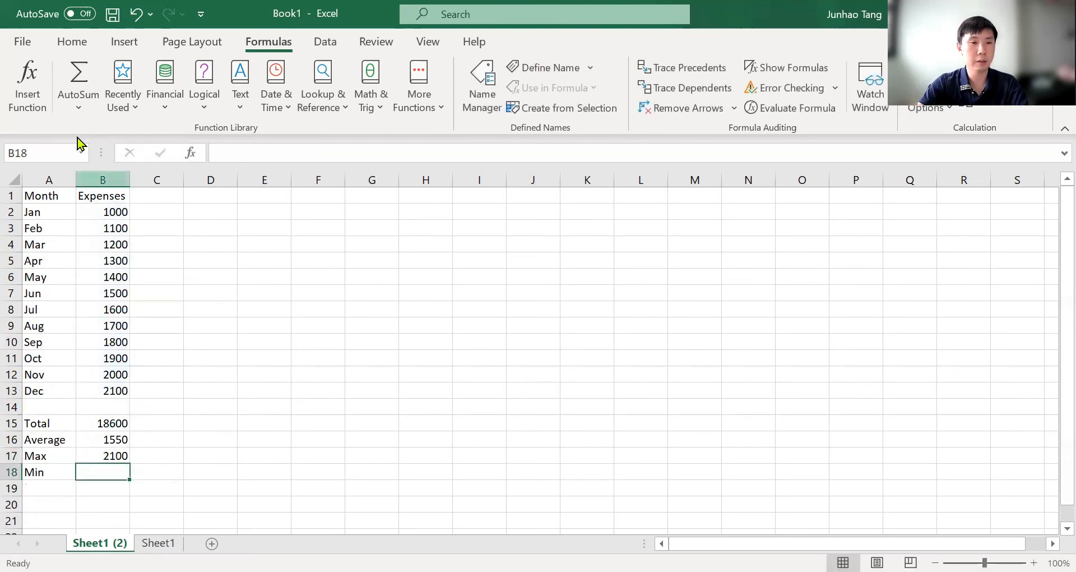
Step: Calculate the lowest expense in B18 with AutoSum's Min function over the range B2:B13
{"action": "left_click", "coordinate": [79, 112]}
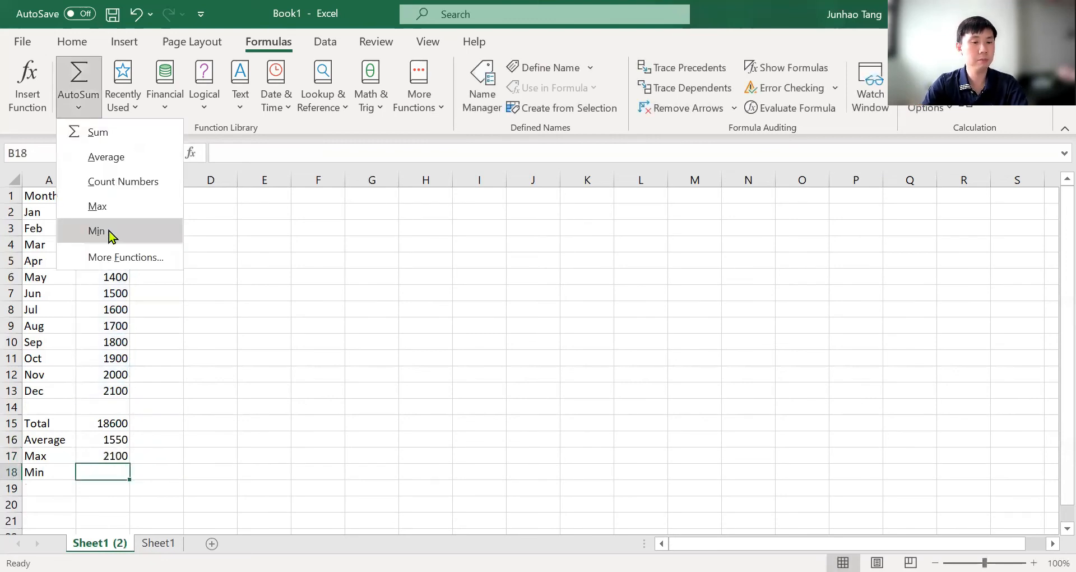
{"action": "left_click", "coordinate": [106, 227]}
{"action": "key", "text": "Up"}
{"action": "key", "text": "Up"}
{"action": "key", "text": "Up"}
{"action": "key", "text": "Up"}
{"action": "key", "text": "Up"}
{"action": "key", "text": "Up"}
{"action": "key", "text": "Up"}
{"action": "key", "text": "Up"}
{"action": "key", "text": "Up"}
{"action": "key", "text": "Up"}
{"action": "key", "text": "Up"}
{"action": "key", "text": "Up"}
{"action": "key", "text": "Up"}
{"action": "key", "text": "Up"}
{"action": "key", "text": "Up"}
{"action": "key", "text": "Up"}
{"action": "key", "text": "Up"}
{"action": "key", "text": "Down"}
{"action": "key", "text": "ctrl+shift+Down"}
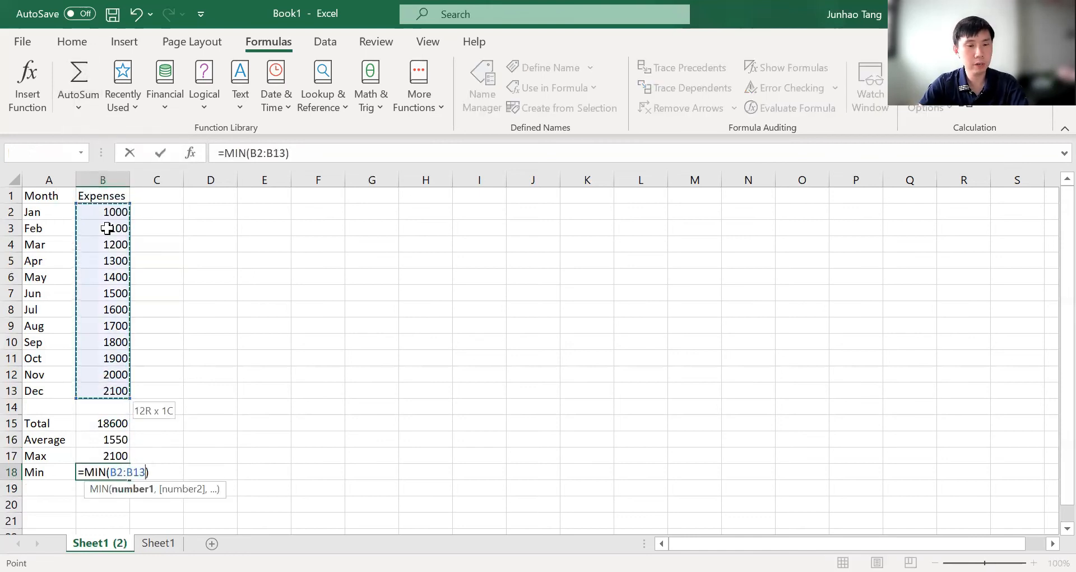
{"action": "key", "text": "Return"}
Step: Add the label "Count Numbers" in A19, below the Min label
{"action": "key", "text": "Left"}
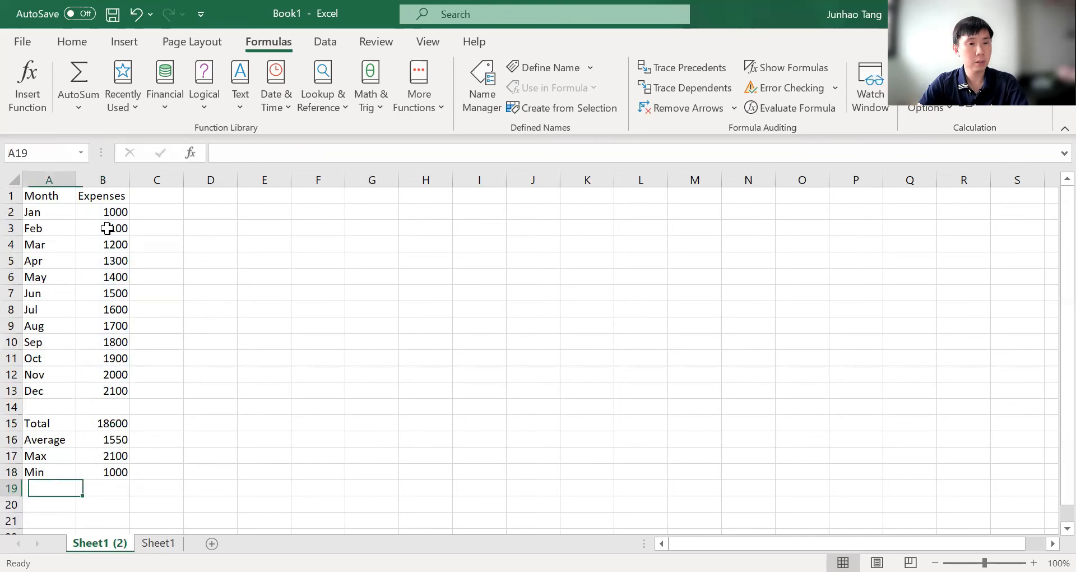
{"action": "left_click", "coordinate": [81, 114]}
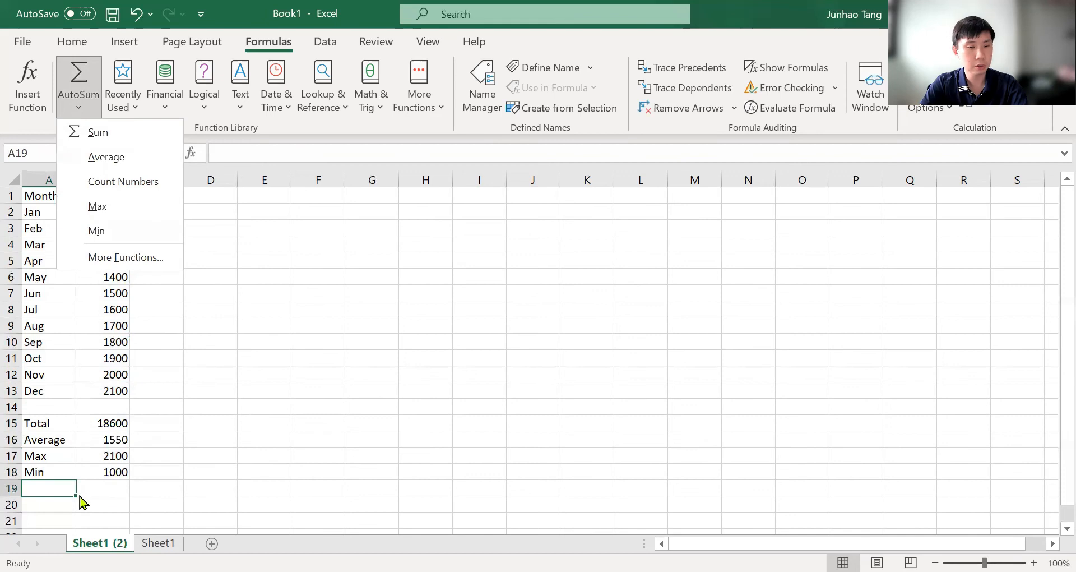
{"action": "key", "text": "Escape"}
{"action": "type", "text": "Count"}
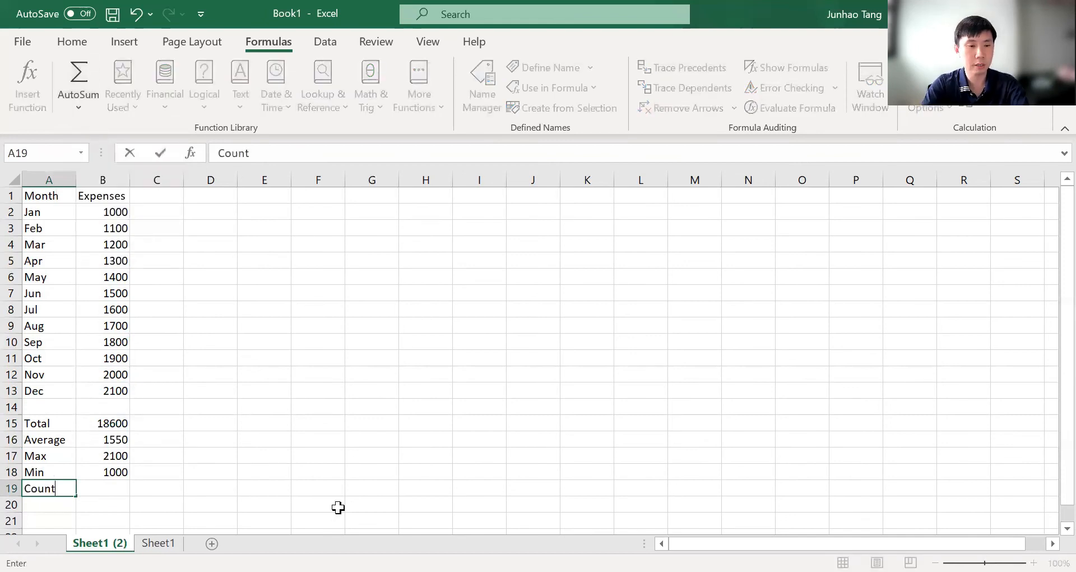
{"action": "type", "text": " Number"}
{"action": "key", "text": "BackSpace"}
{"action": "key", "text": "BackSpace"}
{"action": "type", "text": "bers"}
{"action": "key", "text": "Return"}
Step: AutoFit the width of column A to its longest label
{"action": "key", "text": "Up"}
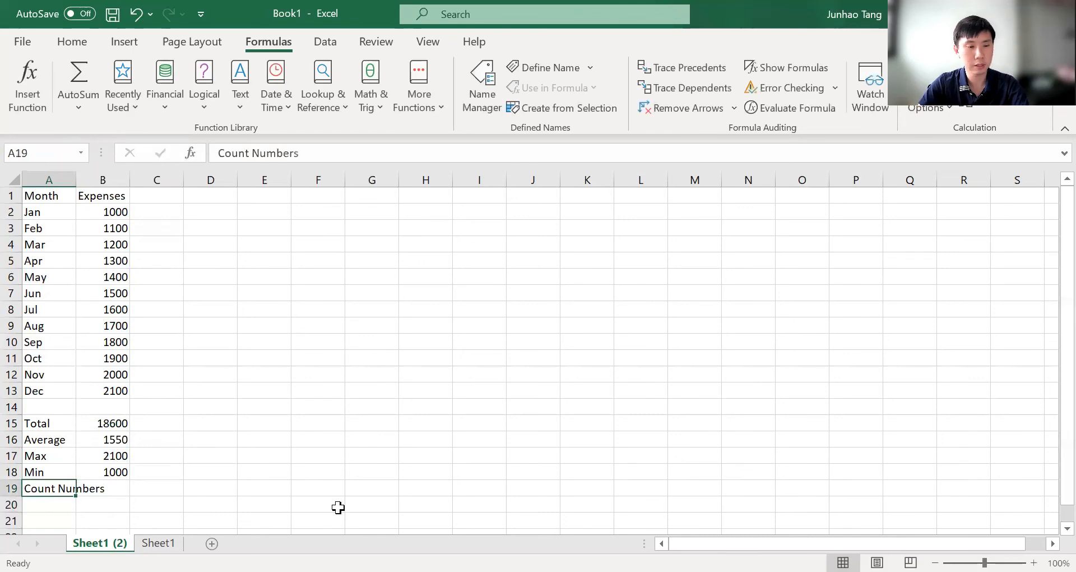
{"action": "key", "text": "ctrl+space"}
{"action": "key", "text": "alt"}
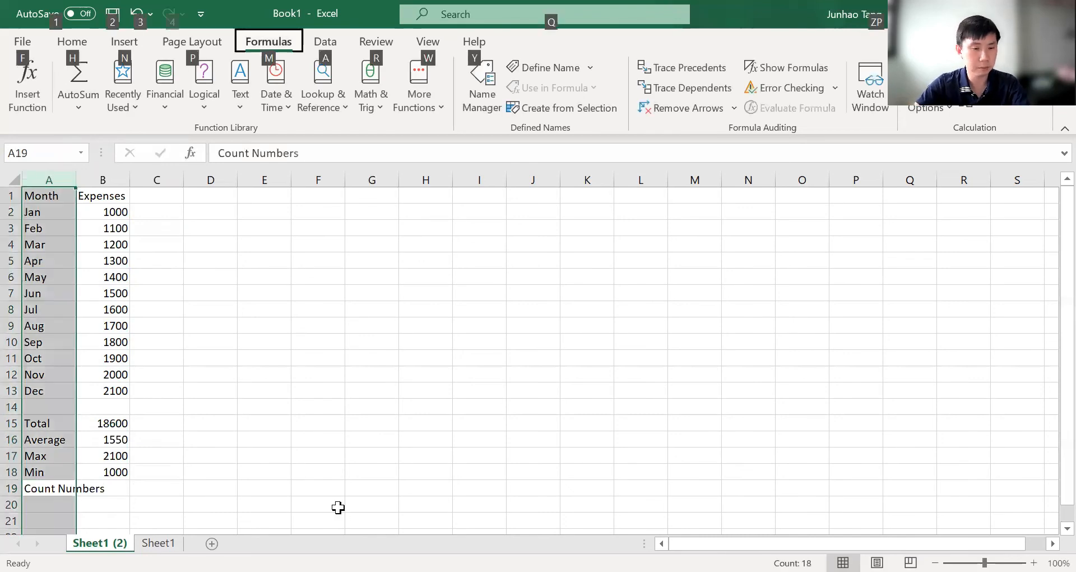
{"action": "key", "text": "h"}
{"action": "key", "text": "o"}
{"action": "key", "text": "i"}
{"action": "key", "text": "Down"}
{"action": "key", "text": "Up"}
Step: Count the expense entries in B19 with AutoSum's Count Numbers function over the range B2:B13
{"action": "key", "text": "Right"}
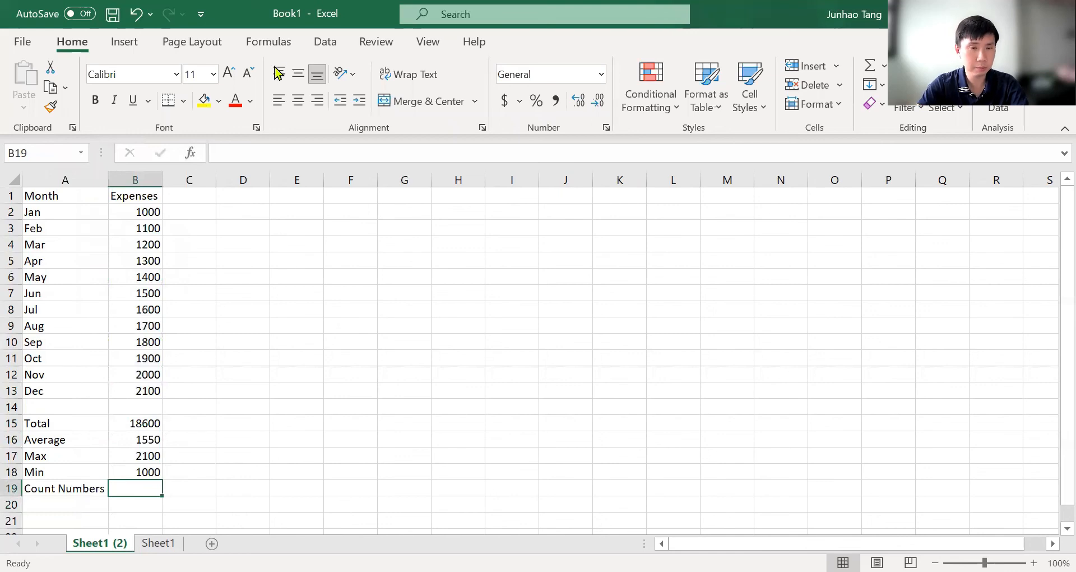
{"action": "left_click", "coordinate": [276, 47]}
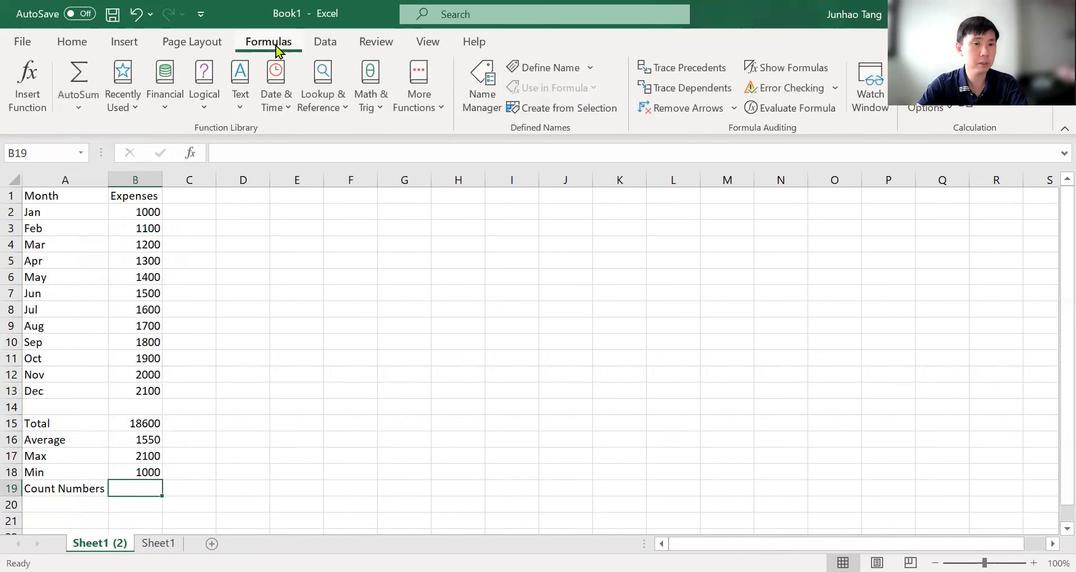
{"action": "left_click", "coordinate": [79, 106]}
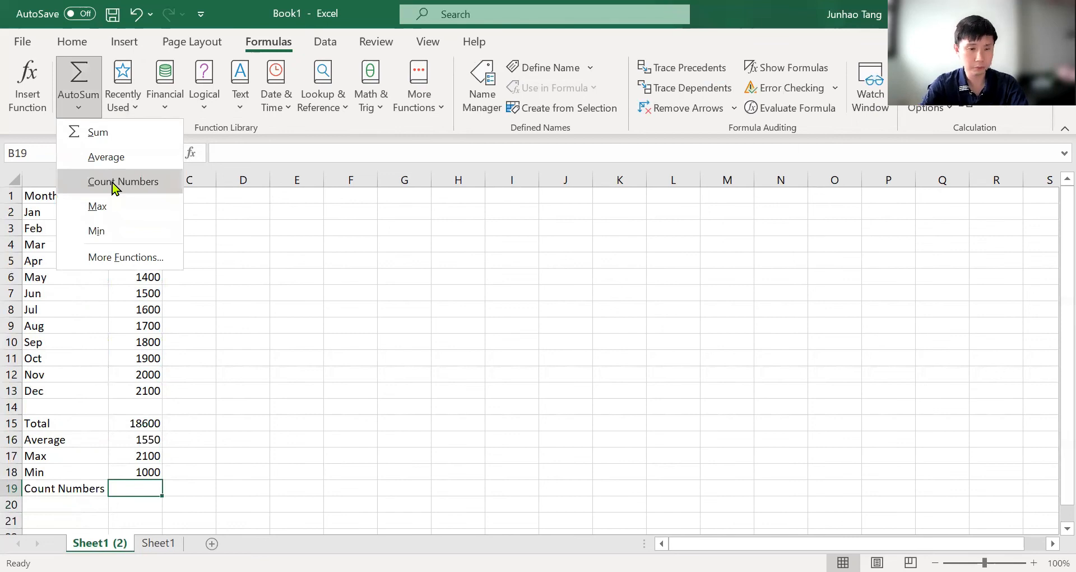
{"action": "left_click", "coordinate": [116, 185]}
{"action": "key", "text": "Up"}
{"action": "key", "text": "Up"}
{"action": "key", "text": "ctrl+Up"}
{"action": "key", "text": "Down"}
{"action": "key", "text": "ctrl+shift+Down"}
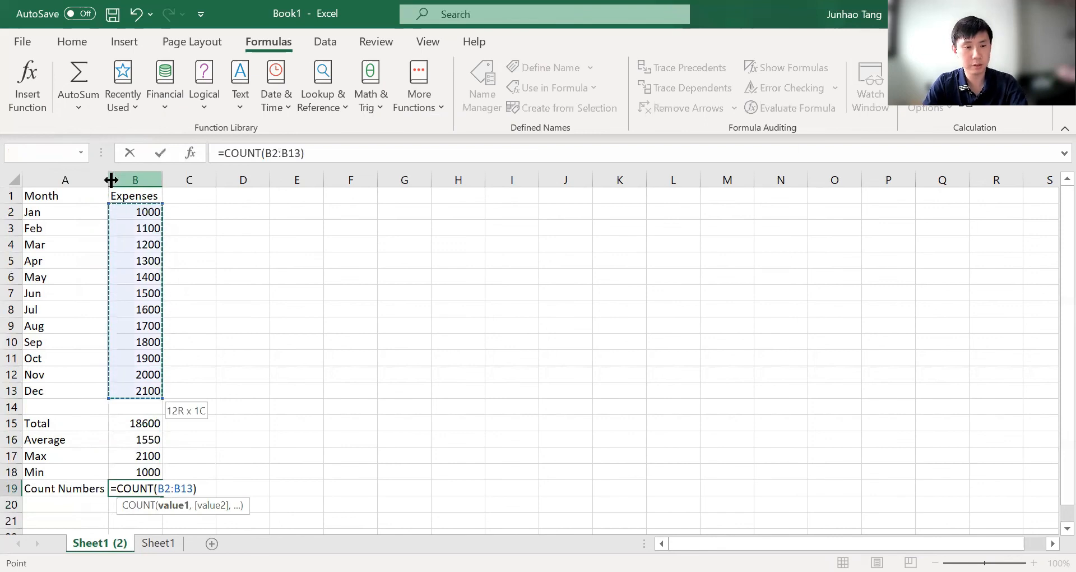
{"action": "key", "text": "ctrl+Return"}
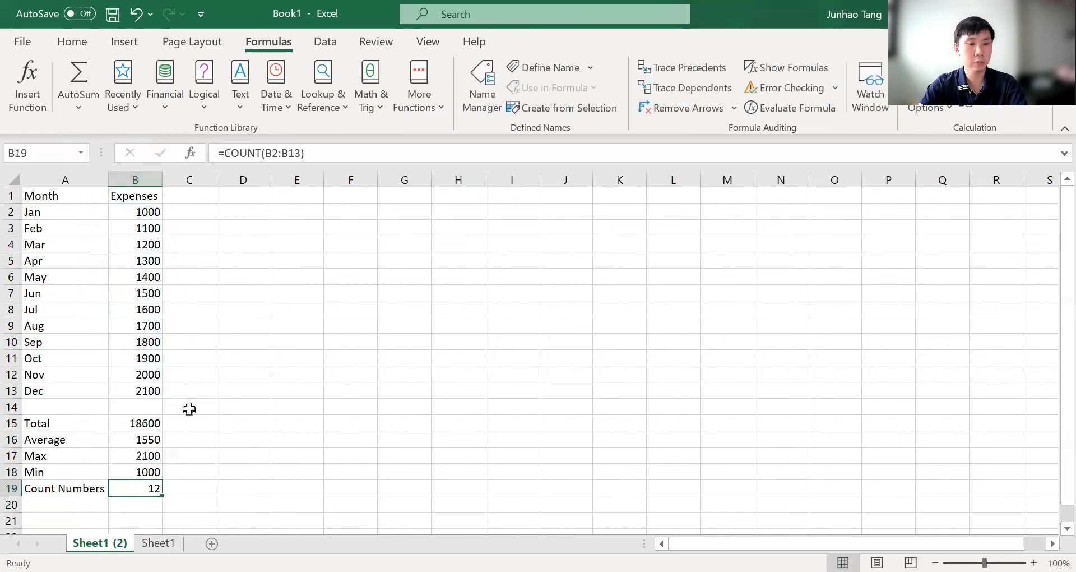
{"action": "left_click", "coordinate": [105, 353]}
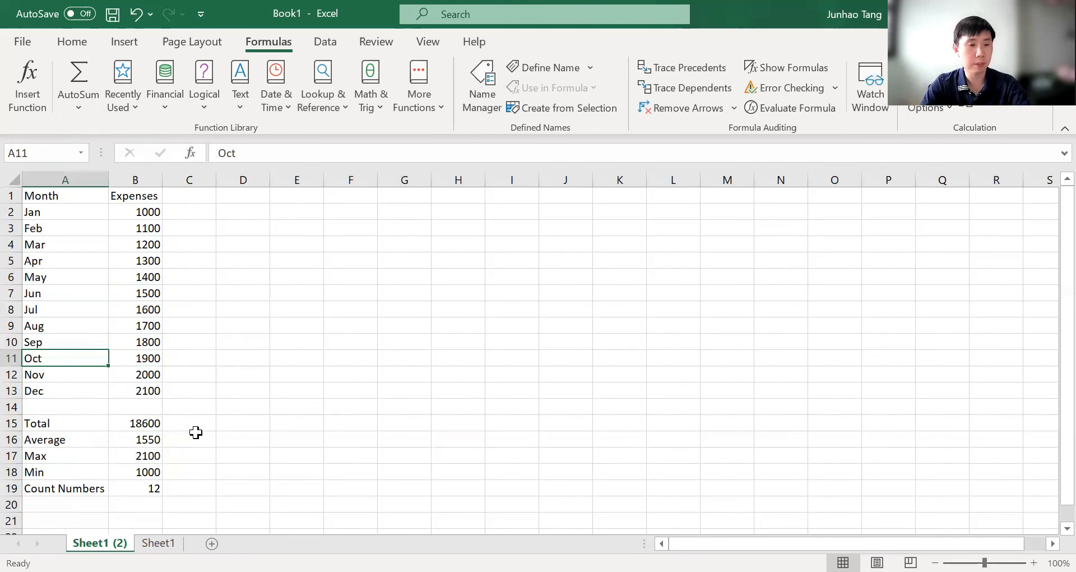
{"action": "key", "text": "Right"}
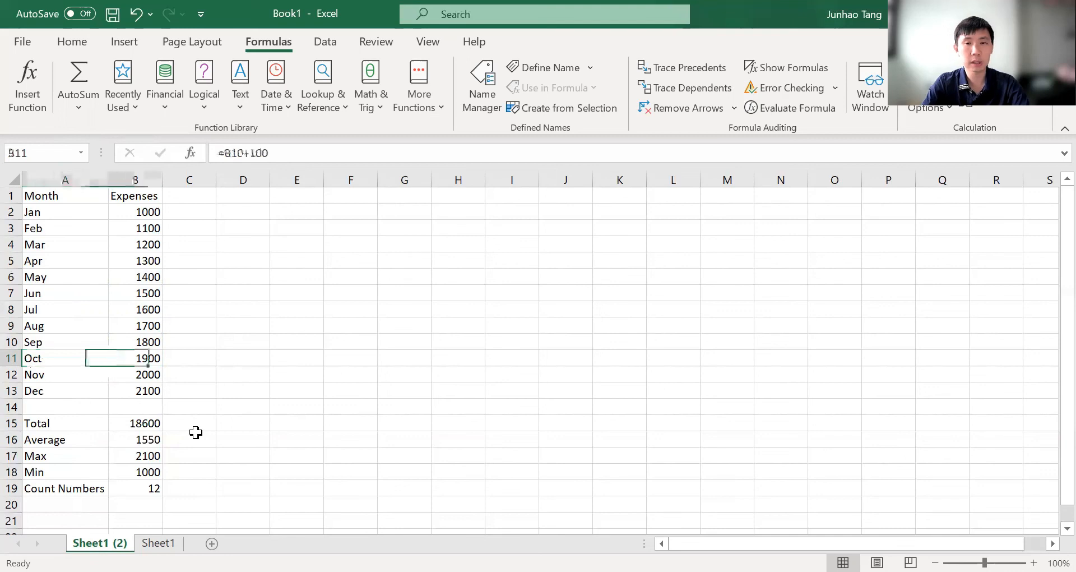